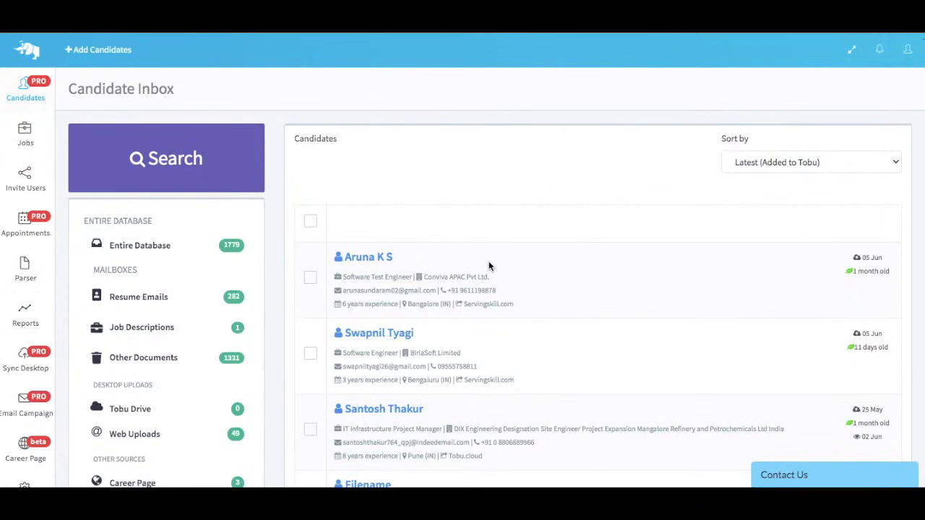
Open a new job form from the Jobs page and review its client, description, skills, salary and experience fields
click(26, 130)
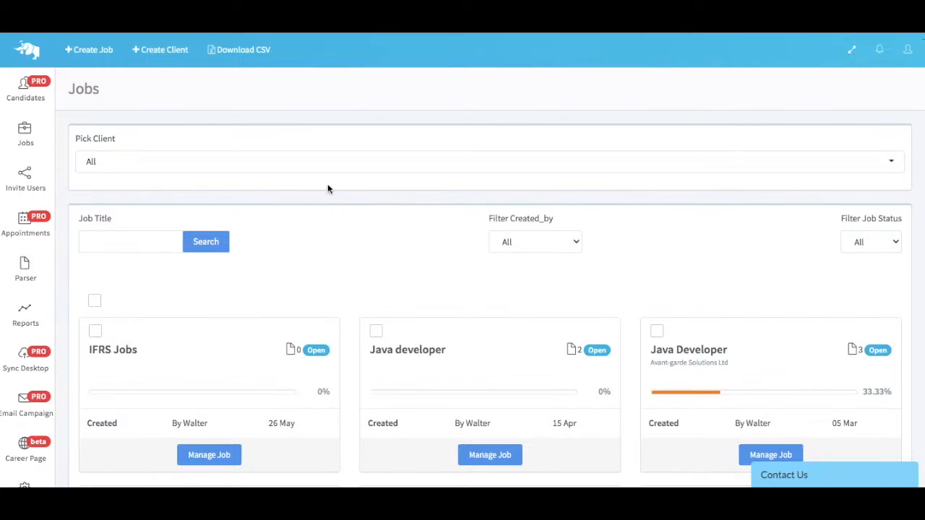
click(94, 52)
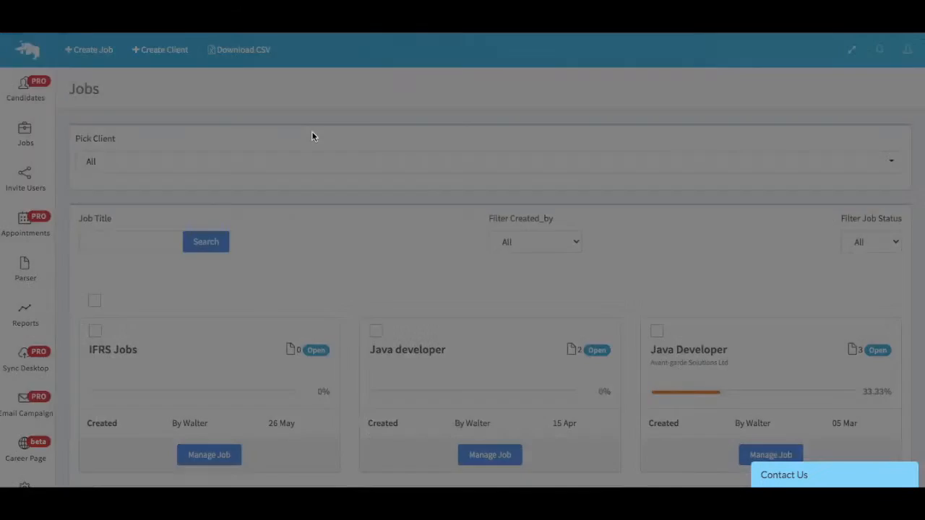
scroll(526, 281, down, 2)
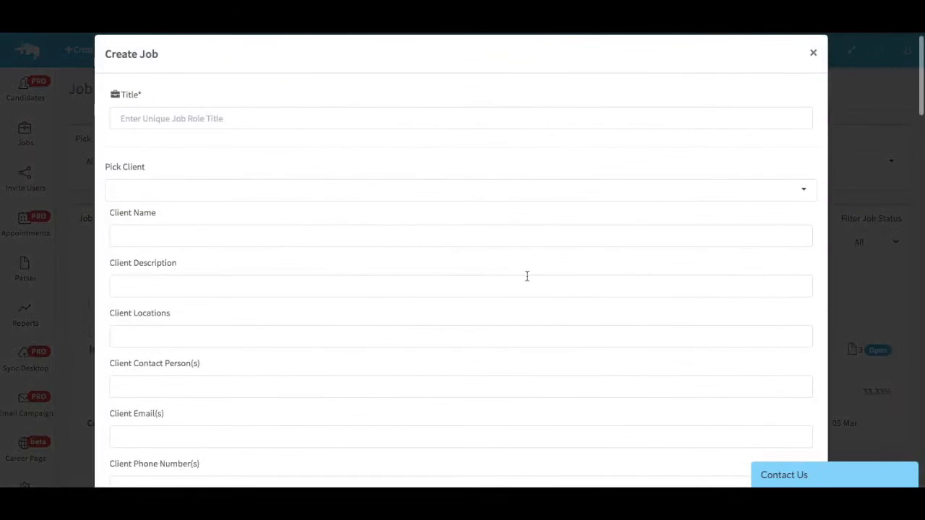
scroll(526, 286, up, 1)
scroll(527, 286, up, 1)
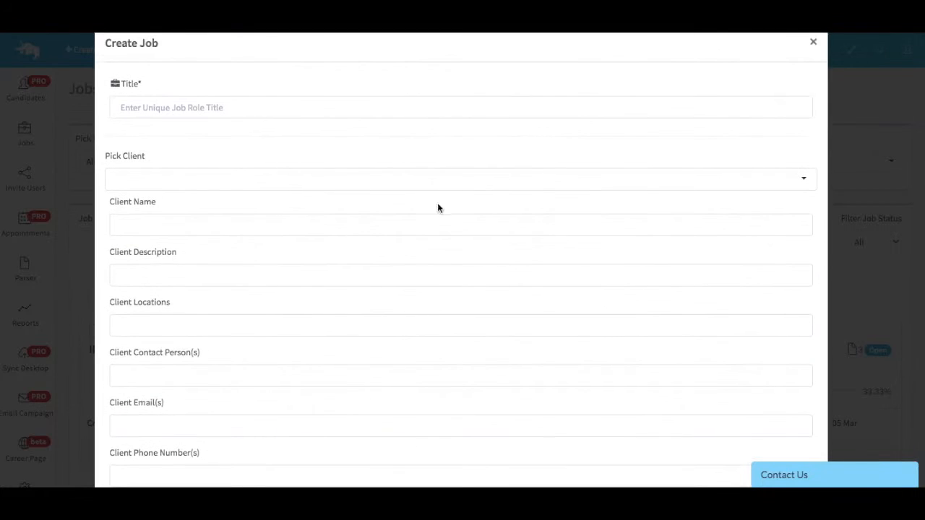
scroll(432, 359, down, 5)
scroll(432, 357, down, 10)
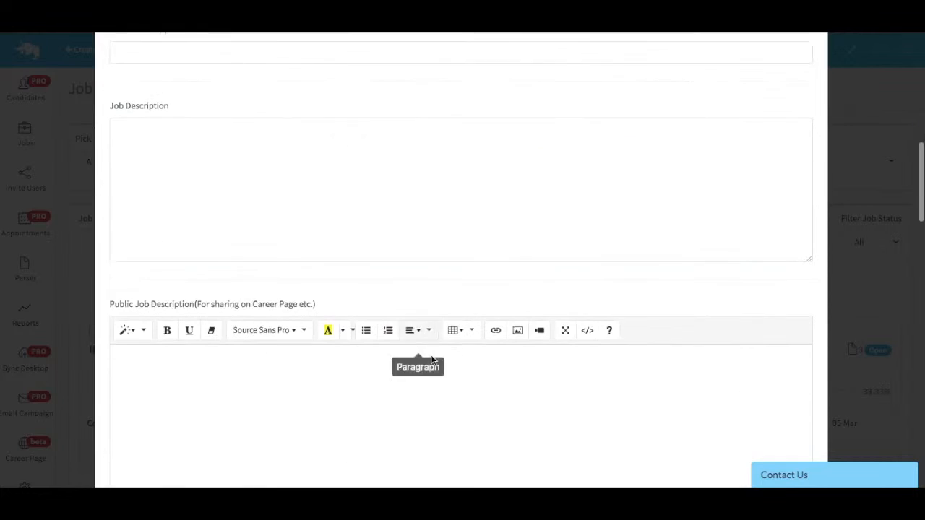
scroll(431, 359, down, 8)
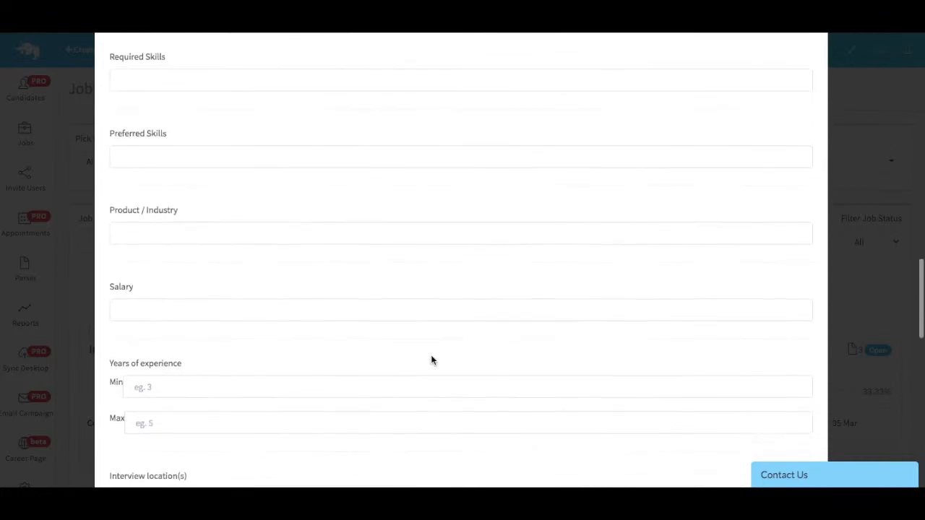
scroll(431, 359, down, 8)
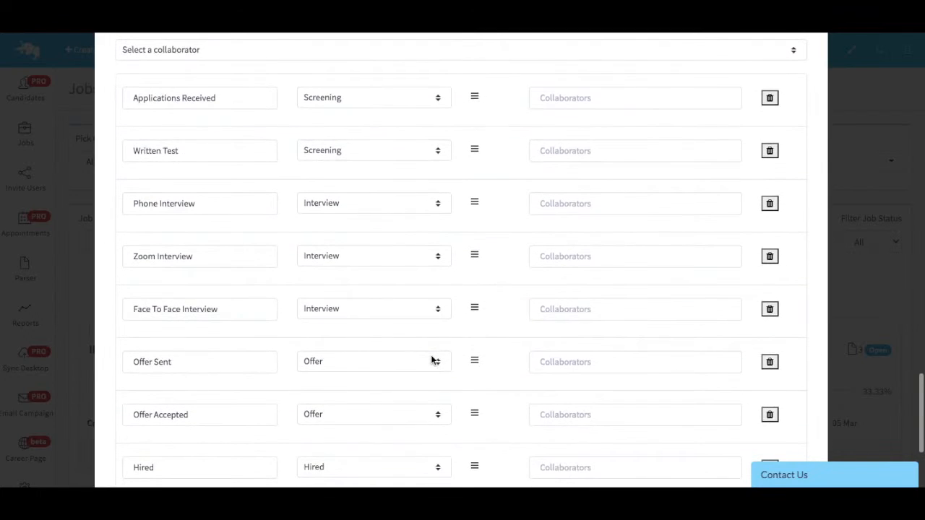
Review the hiring stages in the Create Job form, try reordering the Zoom Interview stage, and submit the form
scroll(433, 359, up, 1)
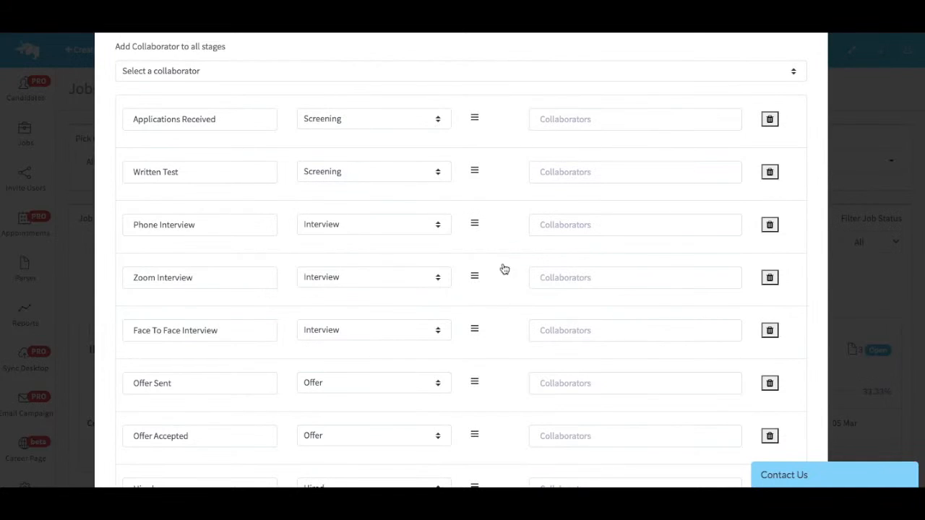
scroll(498, 266, down, 5)
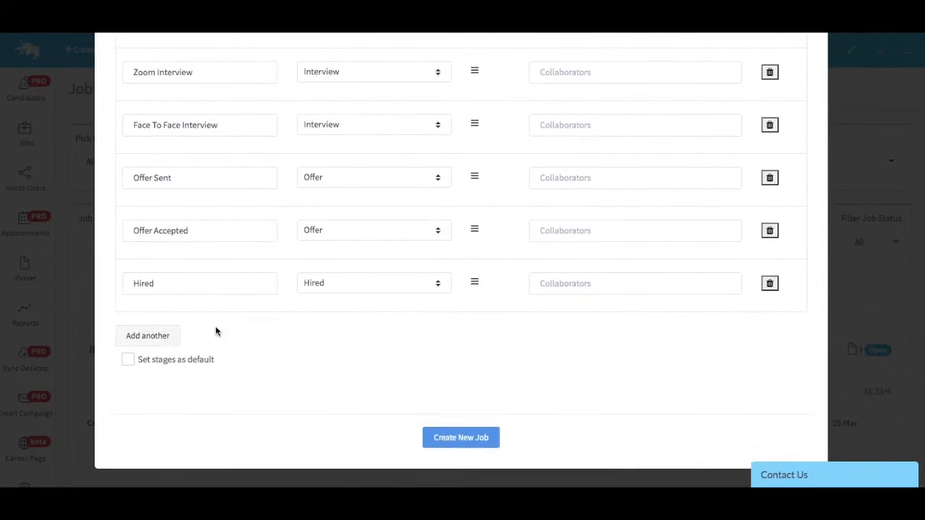
scroll(491, 253, up, 4)
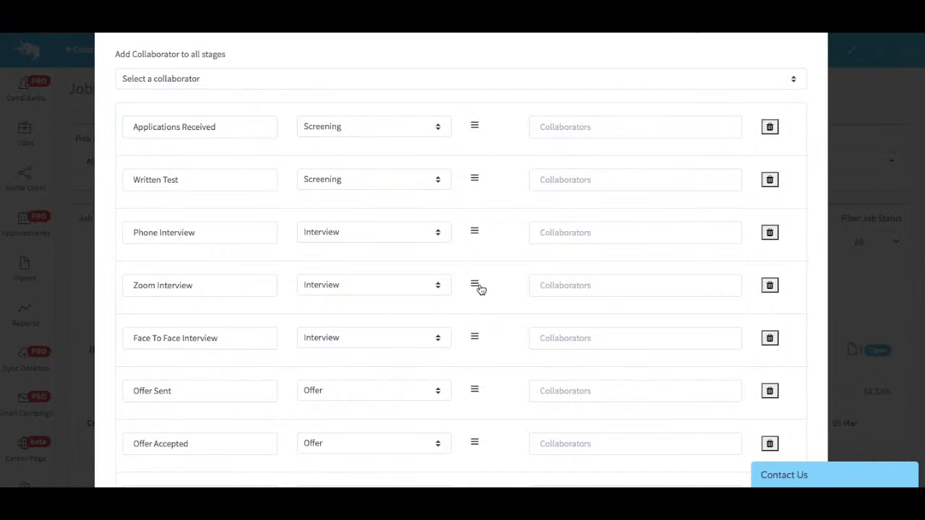
click(475, 287)
mouse_move(475, 287)
mouse_down()
mouse_move(474, 232)
mouse_move(476, 281)
mouse_up()
scroll(500, 314, down, 3)
scroll(501, 314, up, 1)
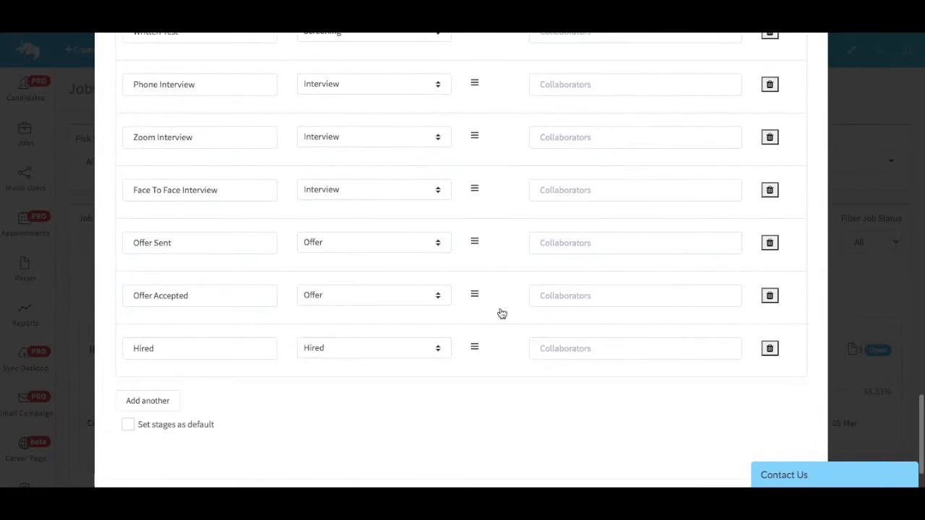
scroll(502, 314, down, 1)
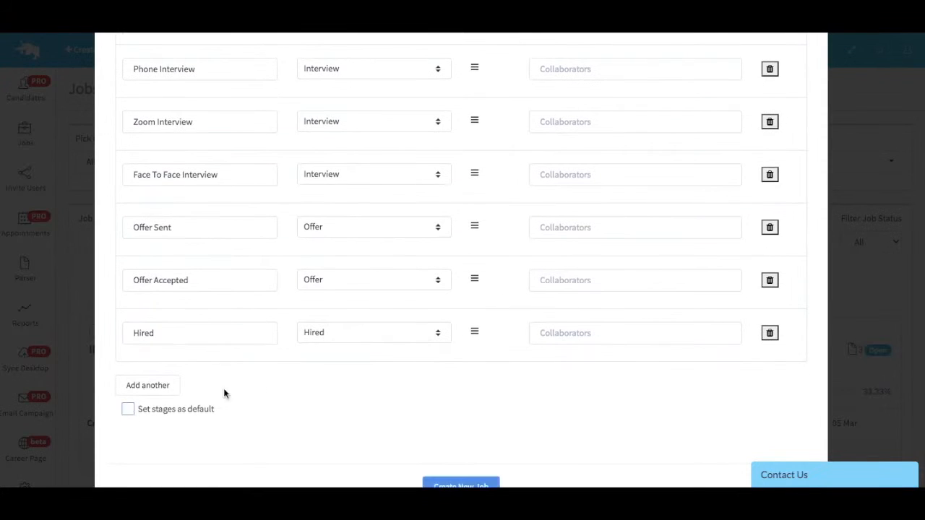
scroll(489, 352, down, 1)
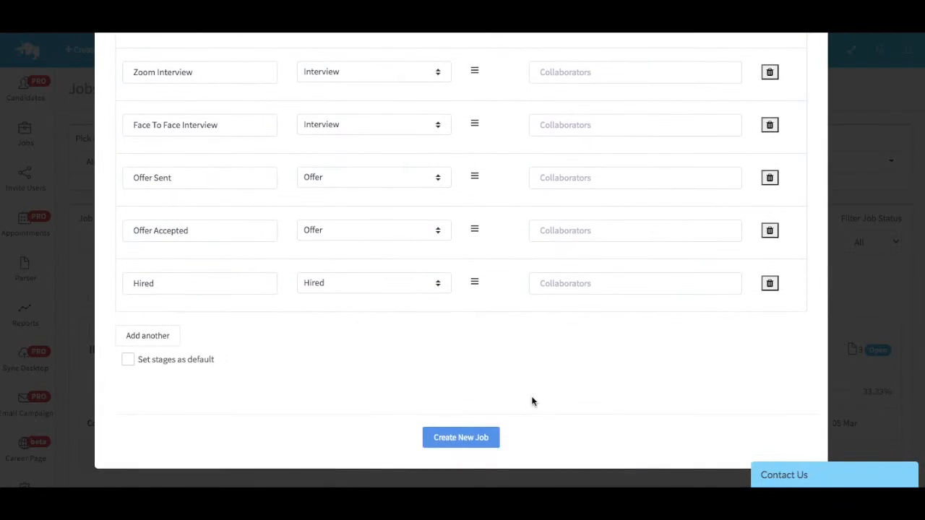
click(475, 442)
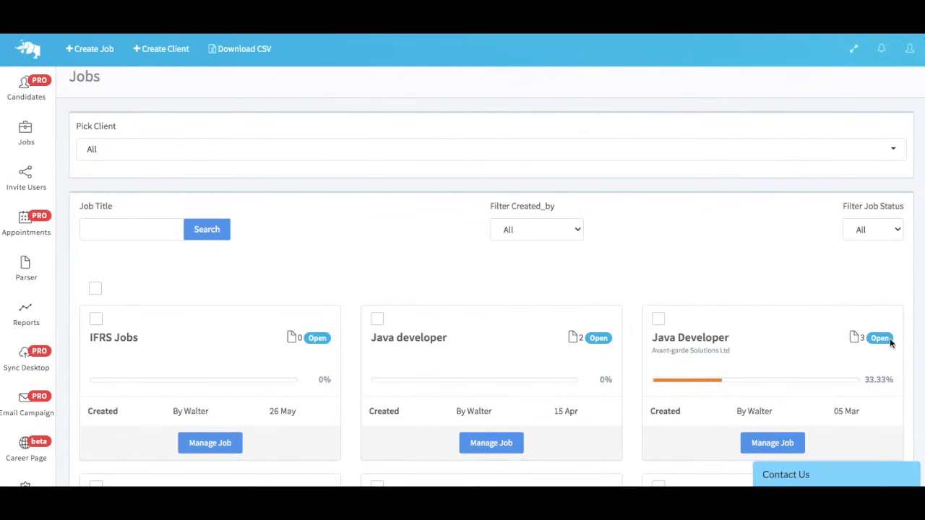
Open the Java Developer job for Avant-garde Solutions Ltd and view its resume upload options
click(791, 443)
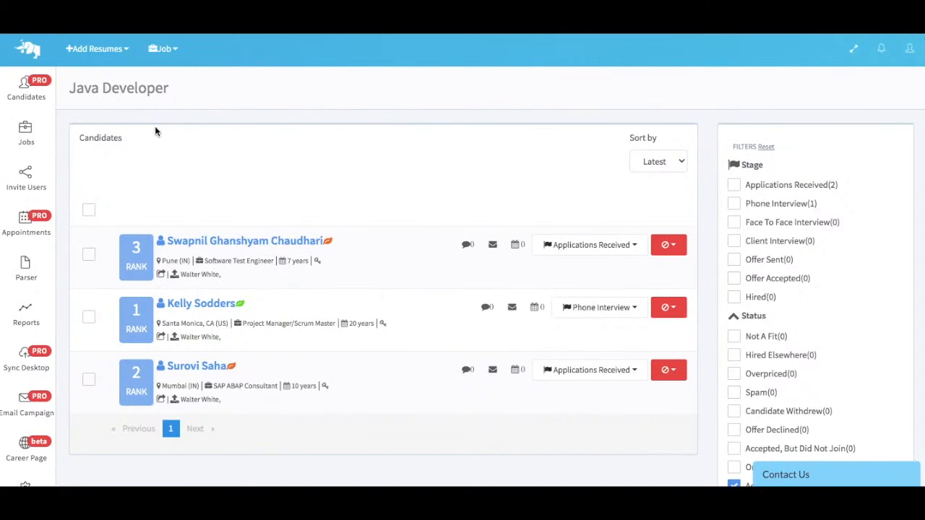
click(126, 52)
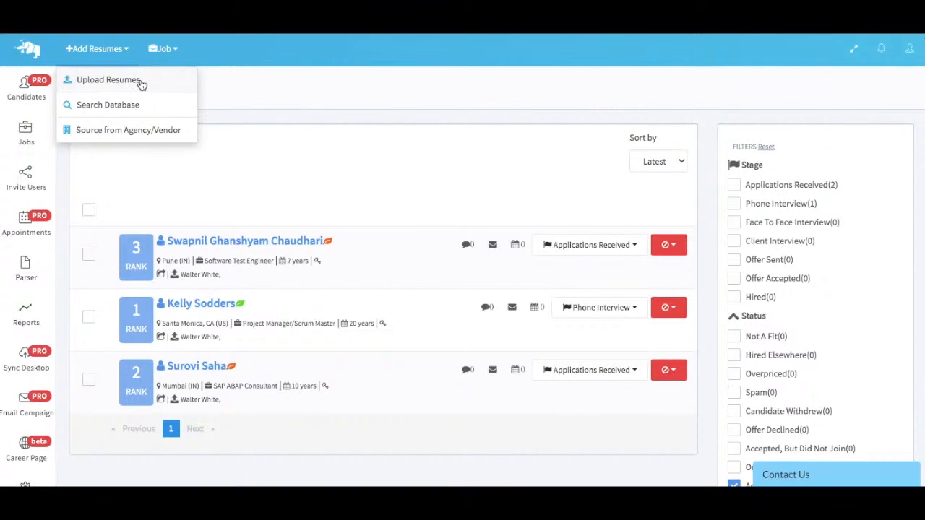
click(139, 80)
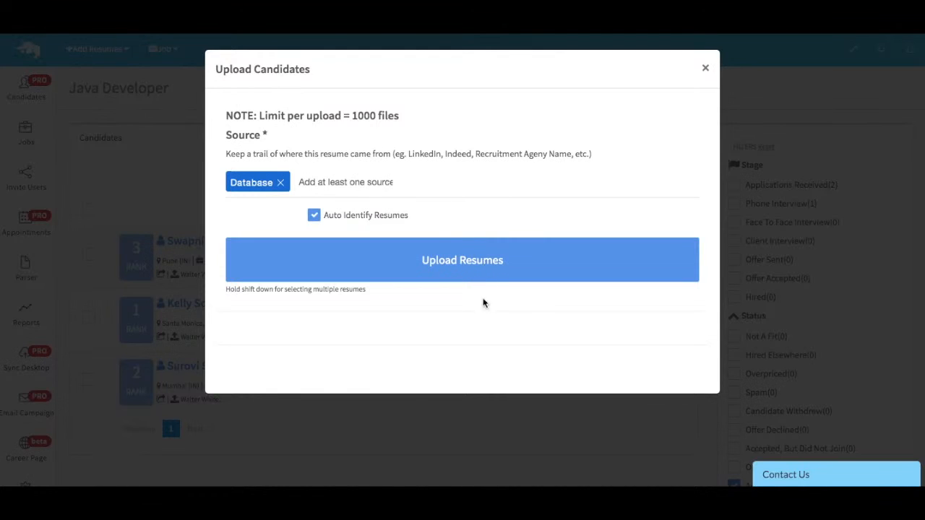
click(706, 69)
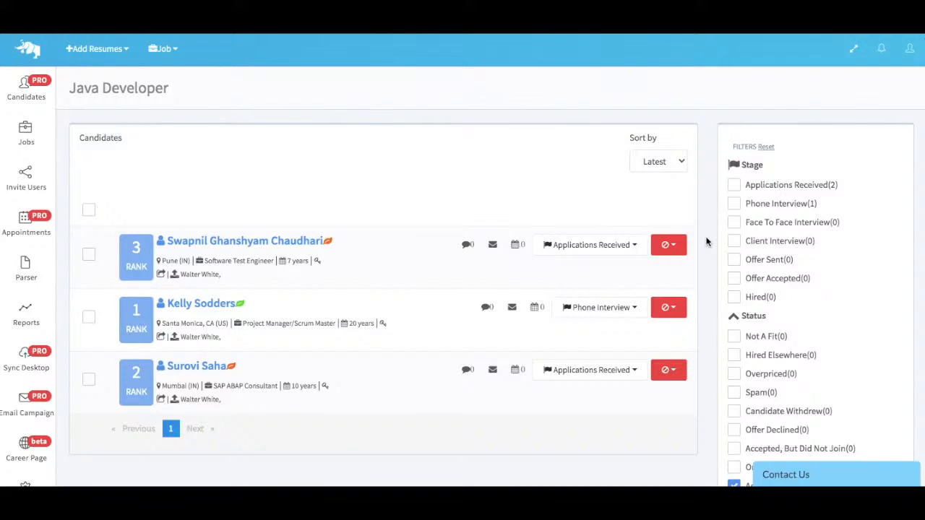
Search the database for candidates matching the Java Developer job and try to transfer the first listed candidate to Java Developer
click(127, 50)
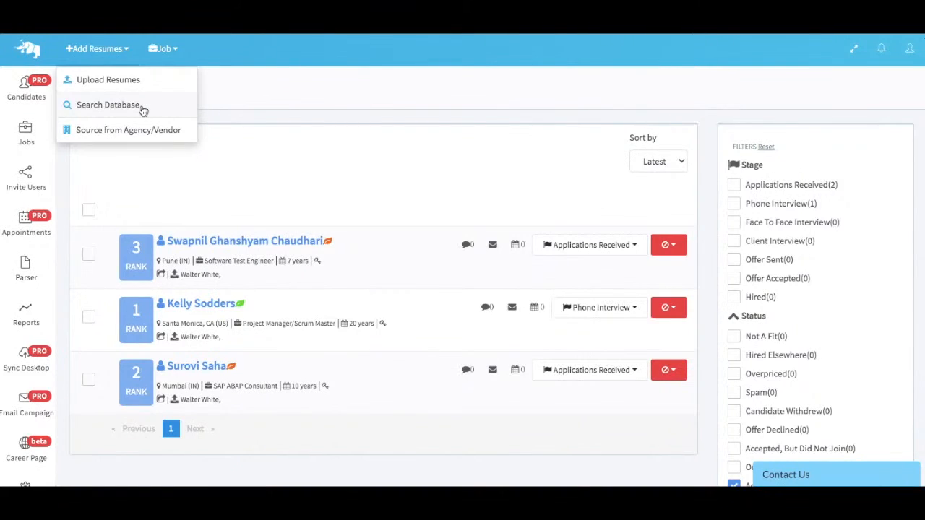
click(109, 105)
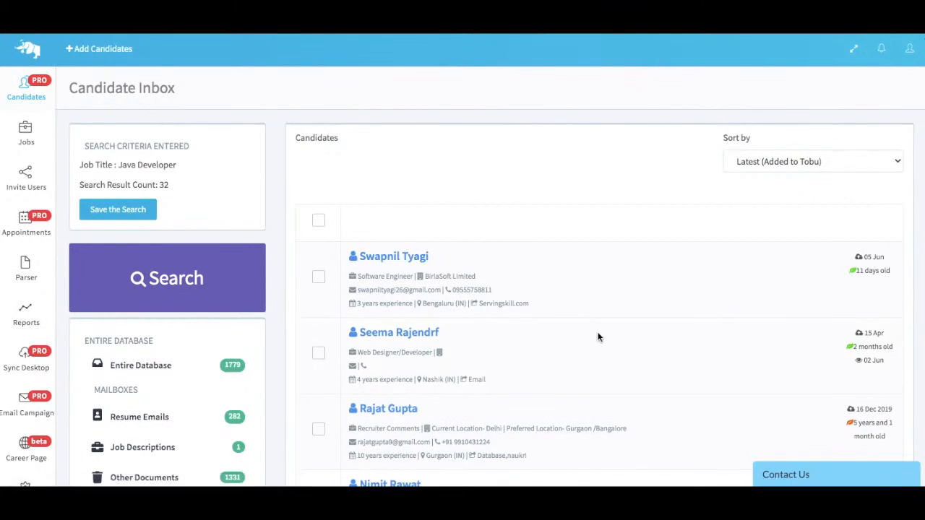
click(319, 279)
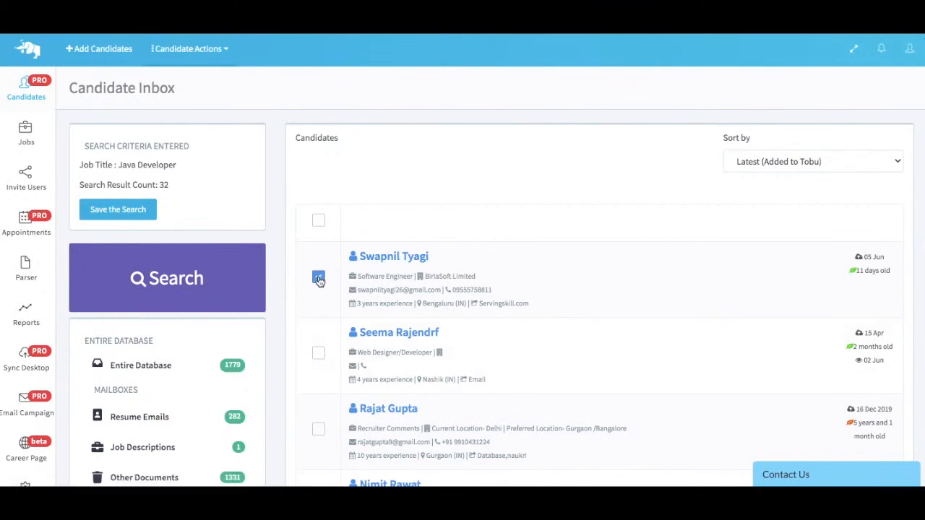
click(225, 51)
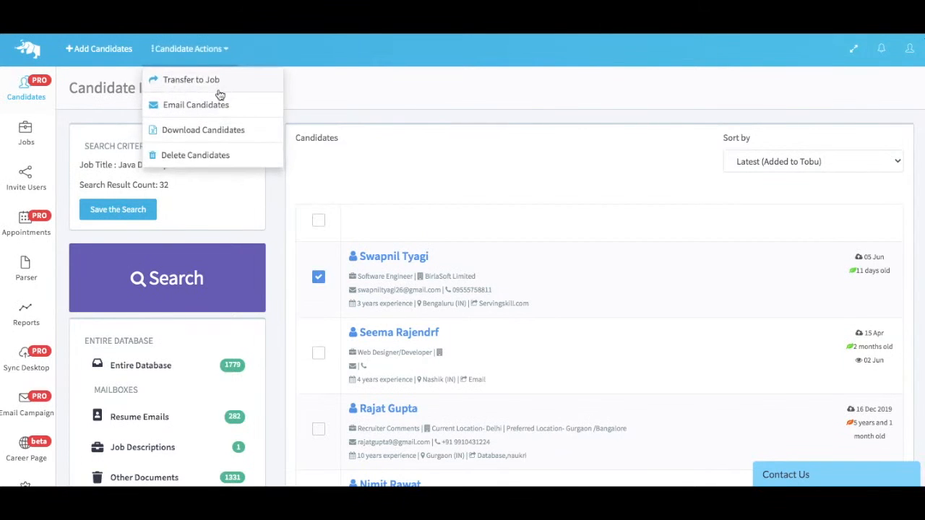
click(215, 81)
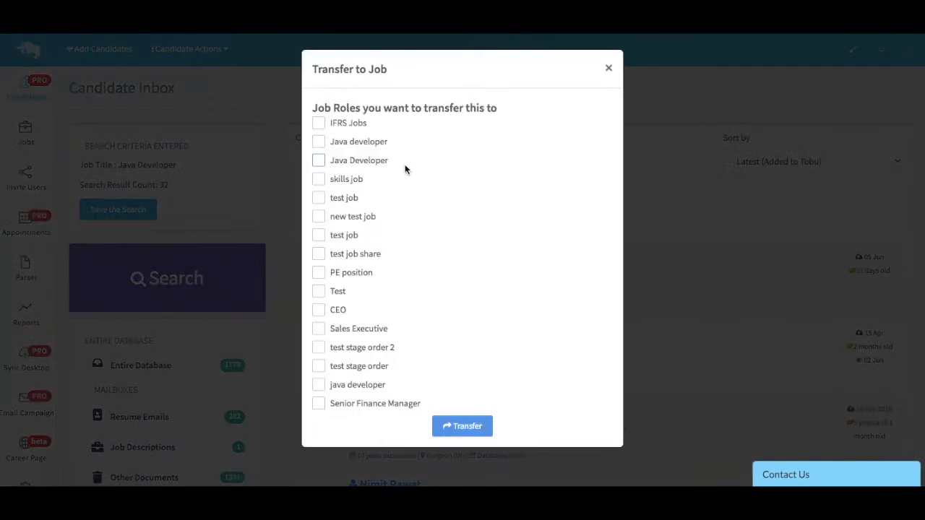
click(319, 163)
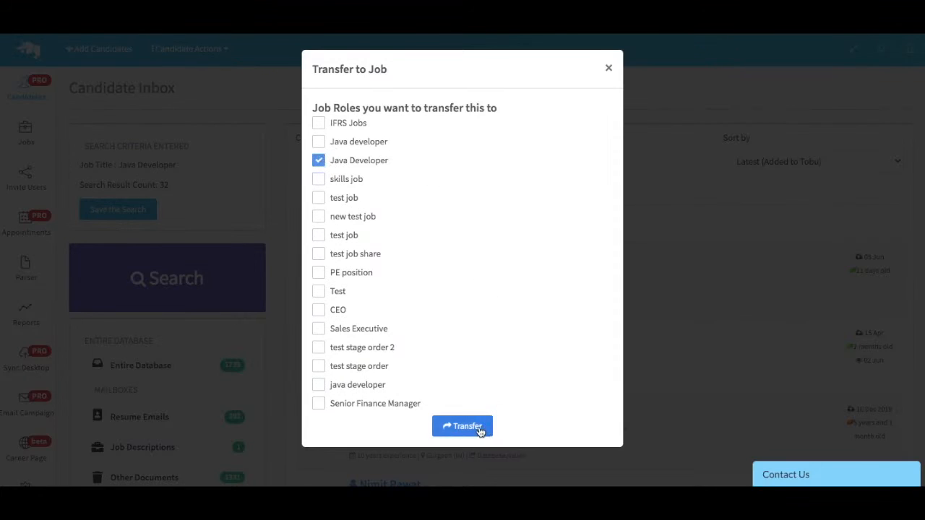
click(608, 68)
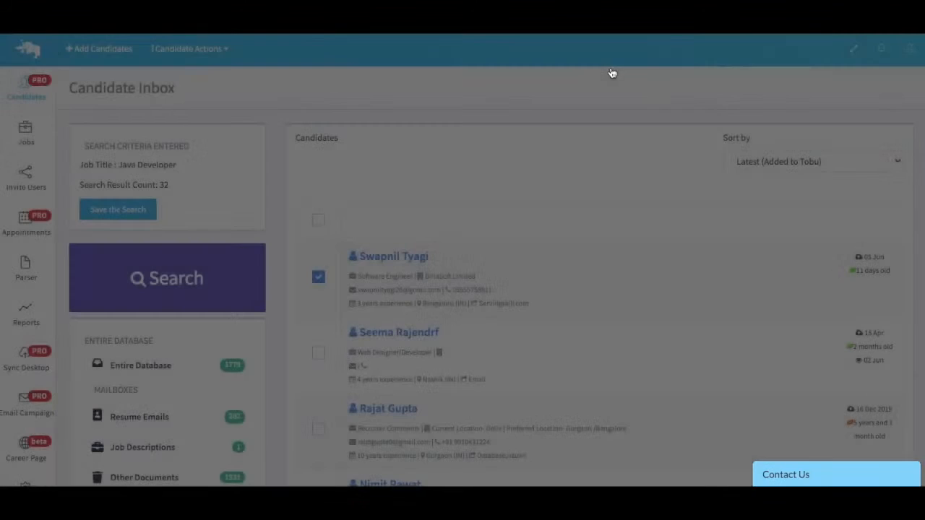
Return to the Avant-garde Solutions Ltd Java Developer job and examine the stage and rejection status options of the first listed candidate
click(26, 134)
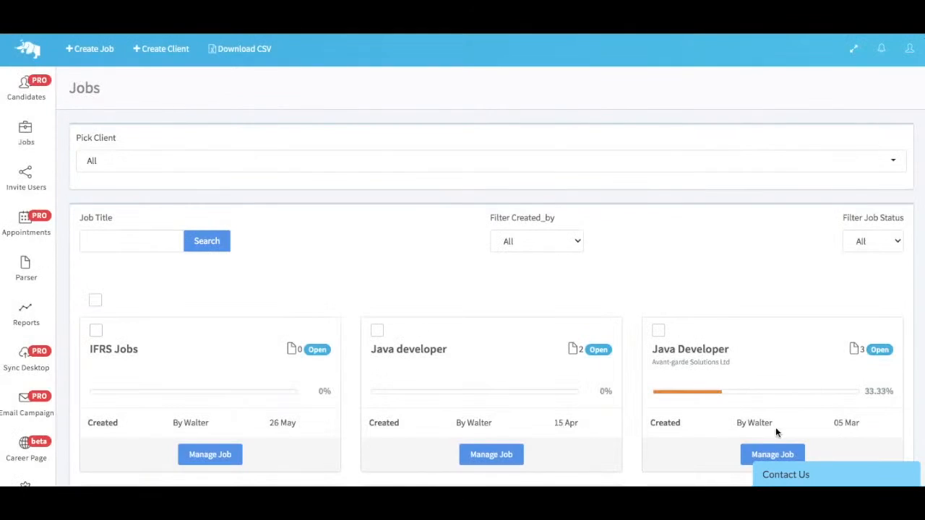
click(785, 455)
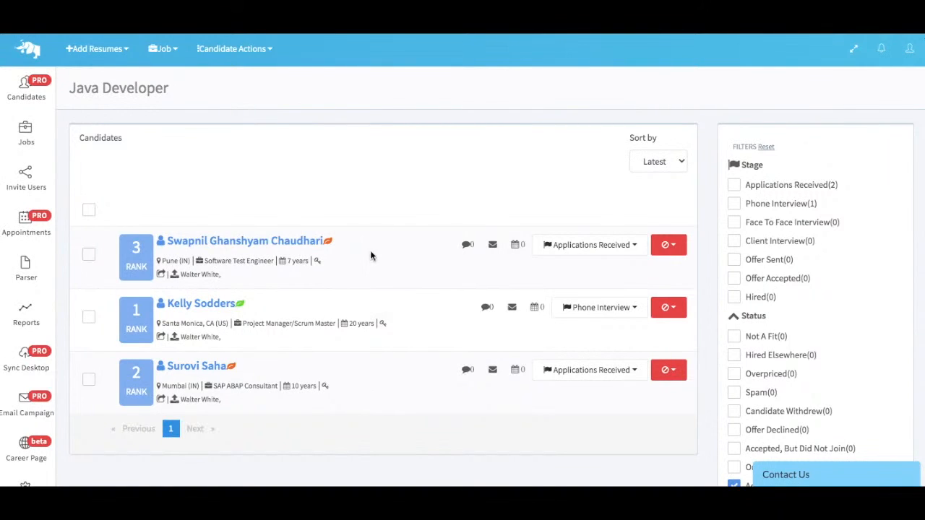
click(635, 246)
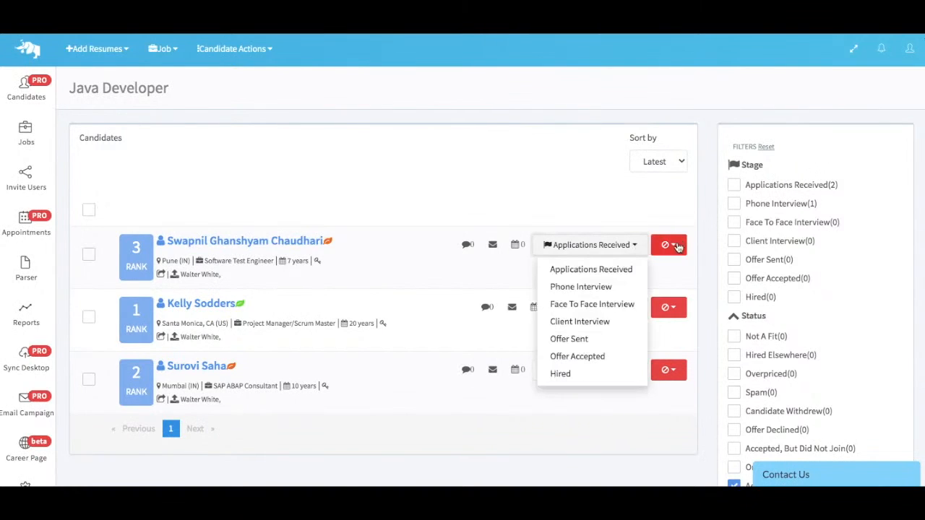
click(671, 245)
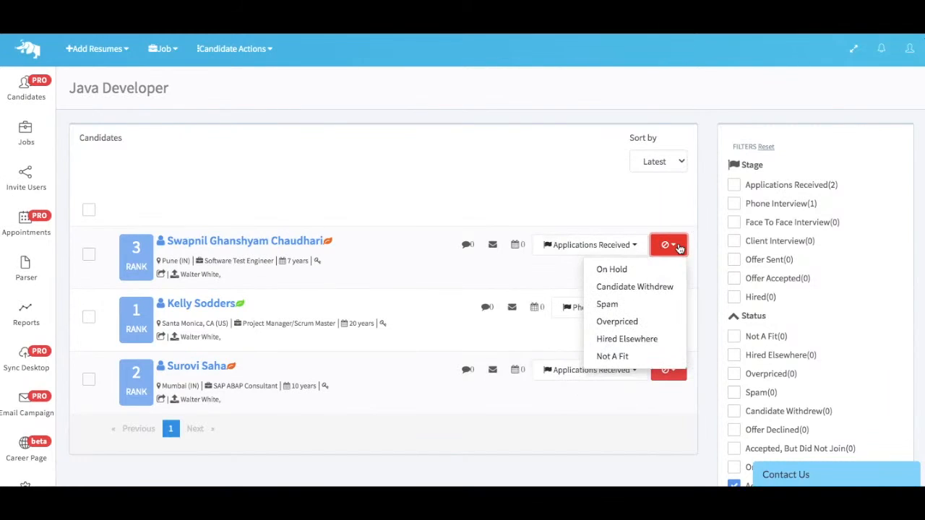
click(671, 214)
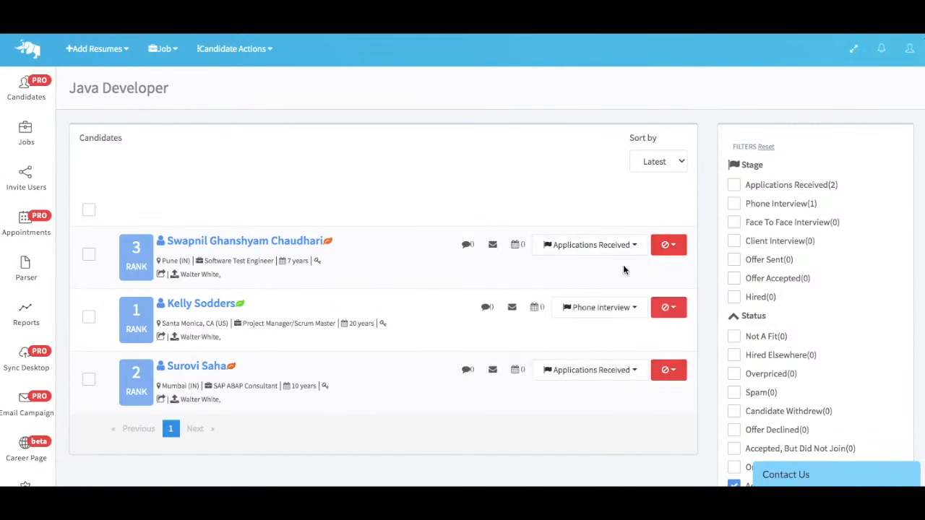
click(635, 246)
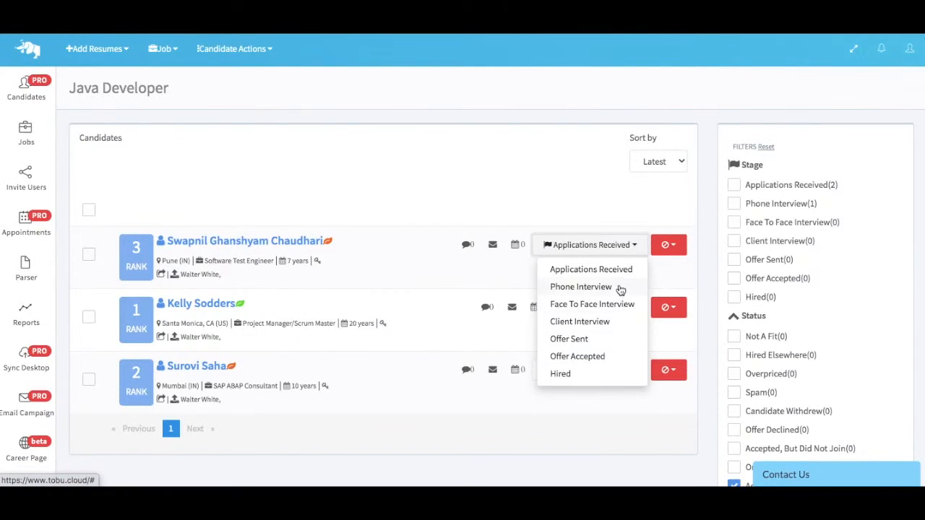
click(706, 269)
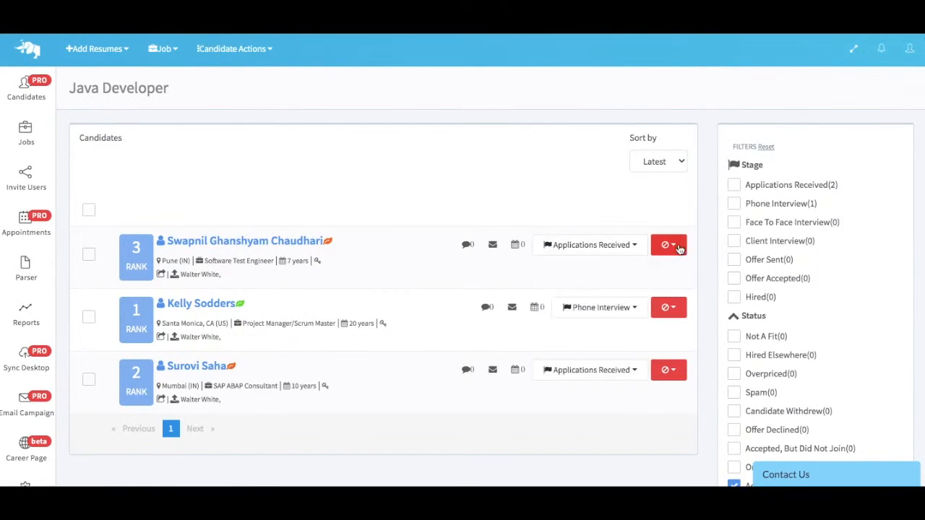
click(669, 245)
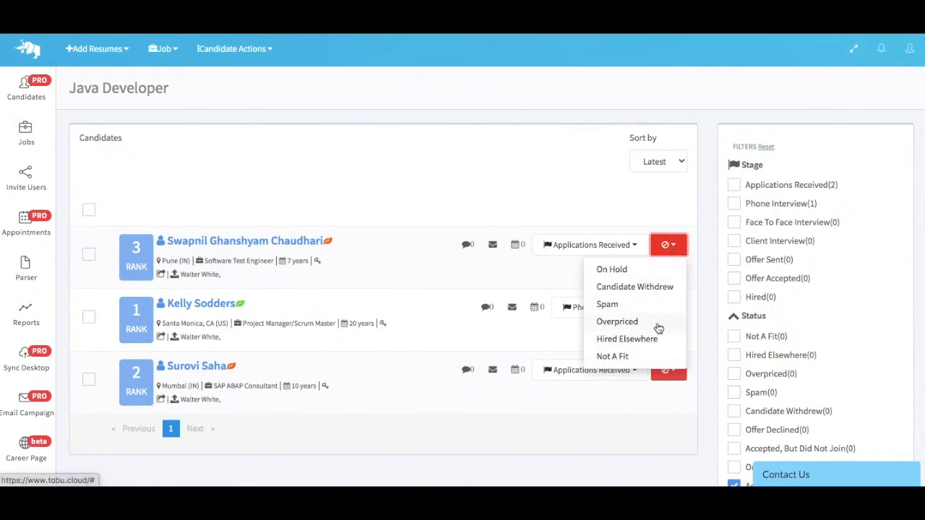
click(706, 280)
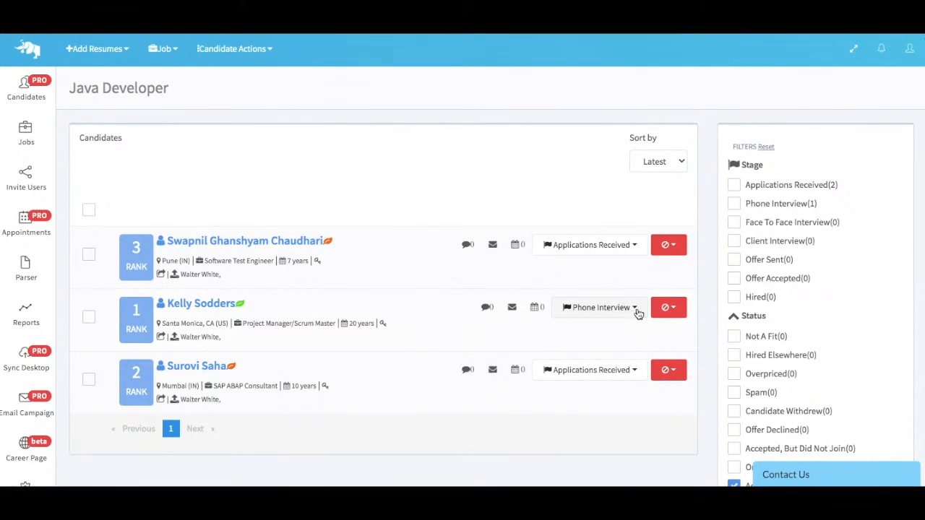
Open interview scheduling for the candidate in the Phone Interview stage, review its fields, and enable sending the appointment invite to the candidate
click(536, 308)
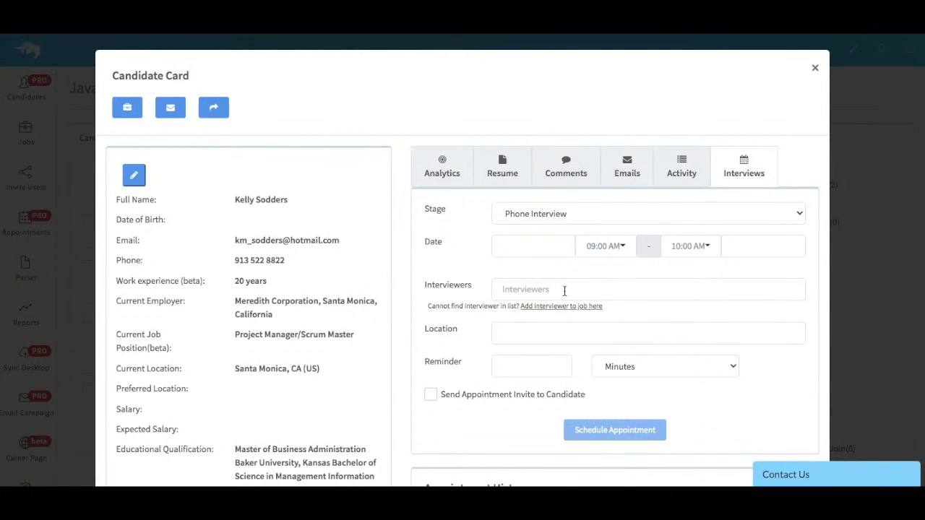
click(525, 365)
click(461, 339)
click(431, 396)
scroll(510, 402, down, 1)
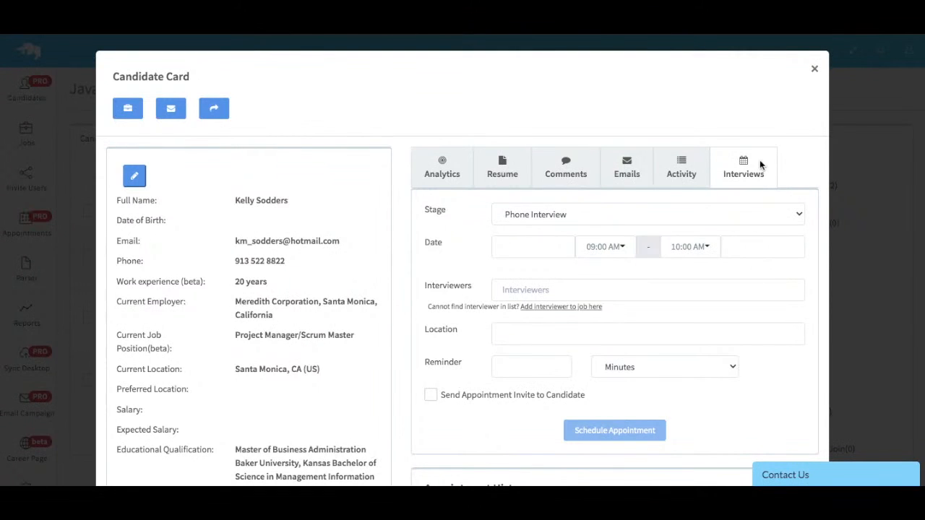
Review the Appointment History on the Phone Interview candidate's card and close the card
scroll(750, 361, down, 4)
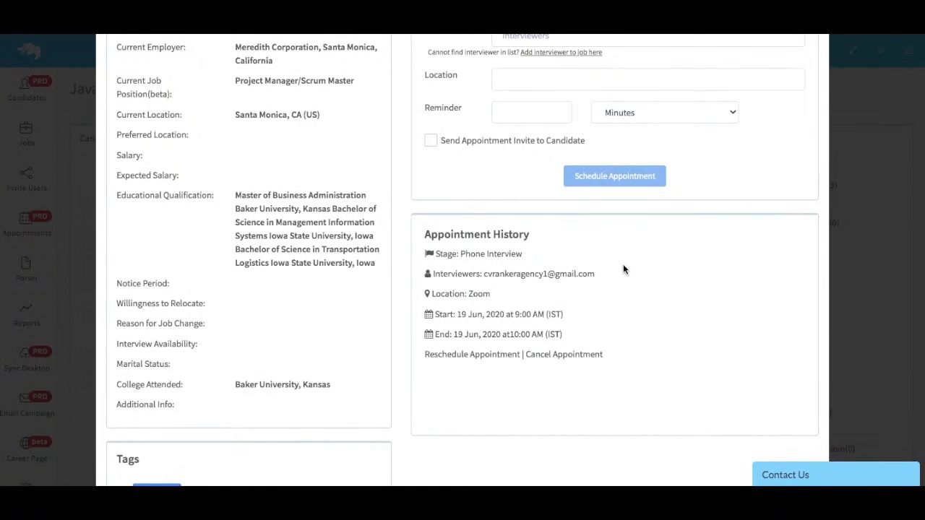
scroll(694, 310, up, 4)
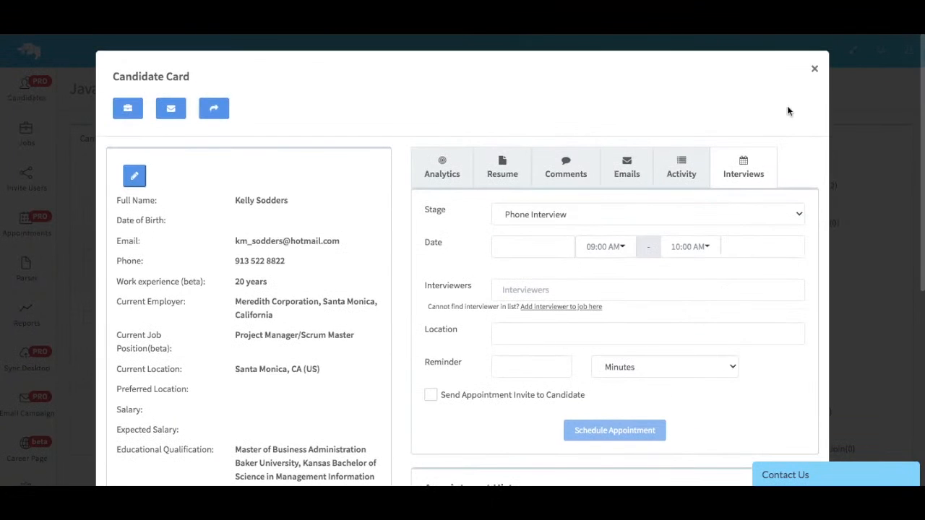
click(806, 101)
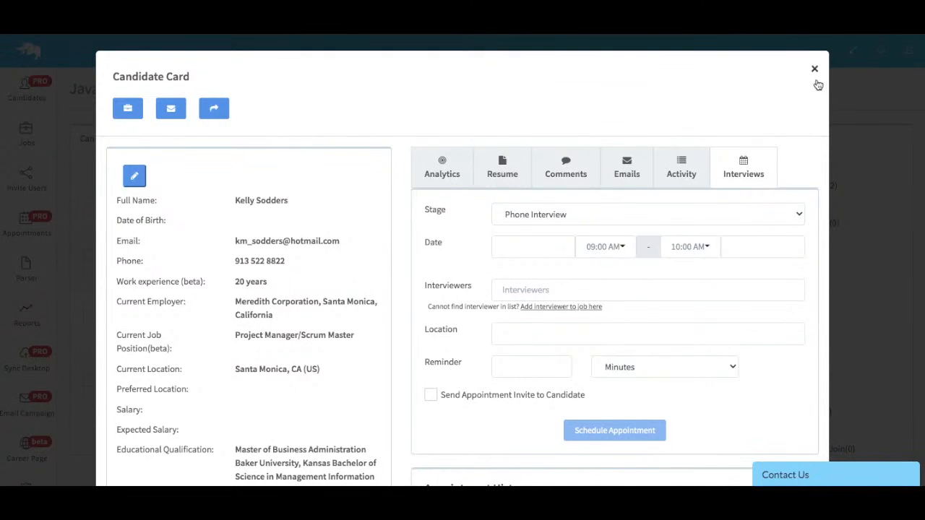
click(815, 69)
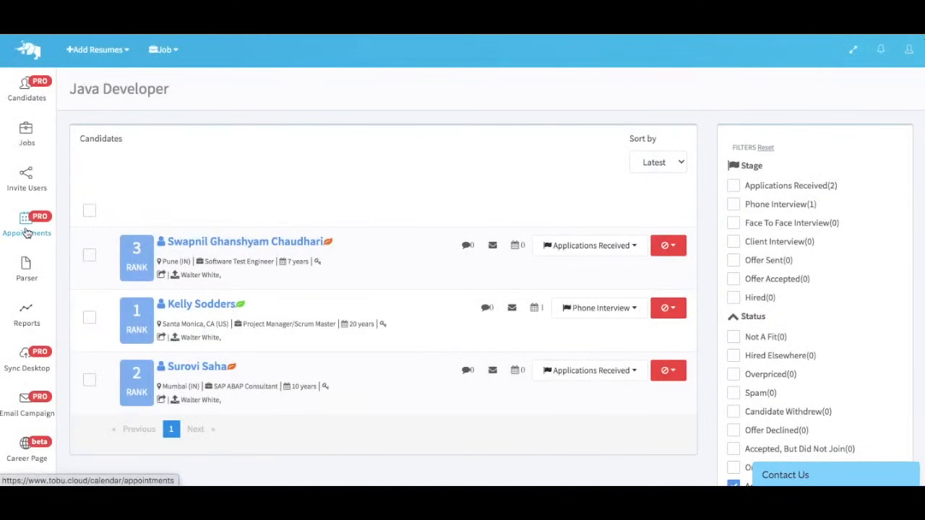
View the details of the 9 AM Phone Interview on 19 June 2020 in the appointments calendar
click(27, 232)
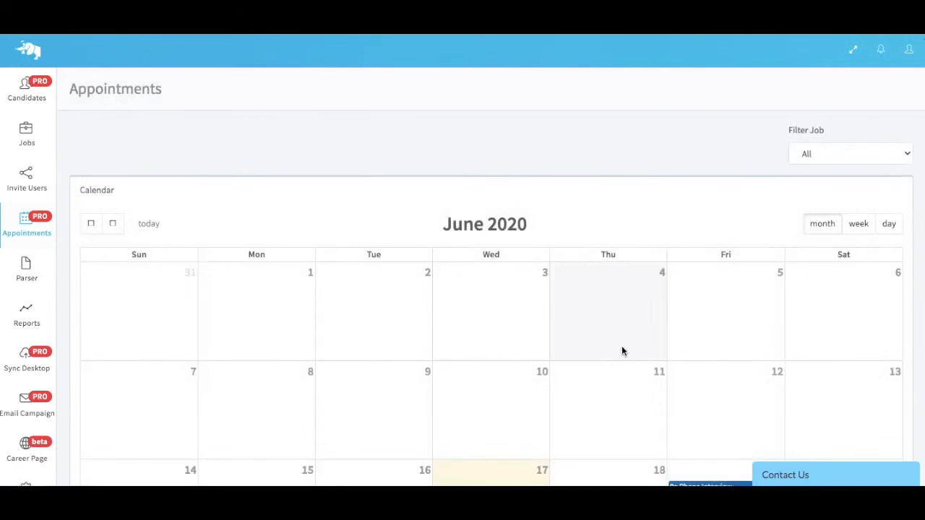
scroll(622, 351, down, 2)
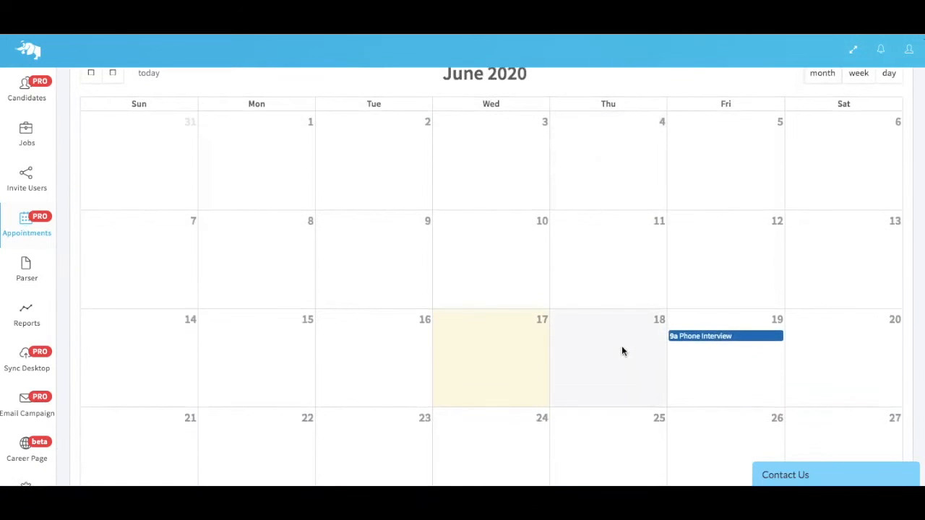
scroll(622, 351, down, 1)
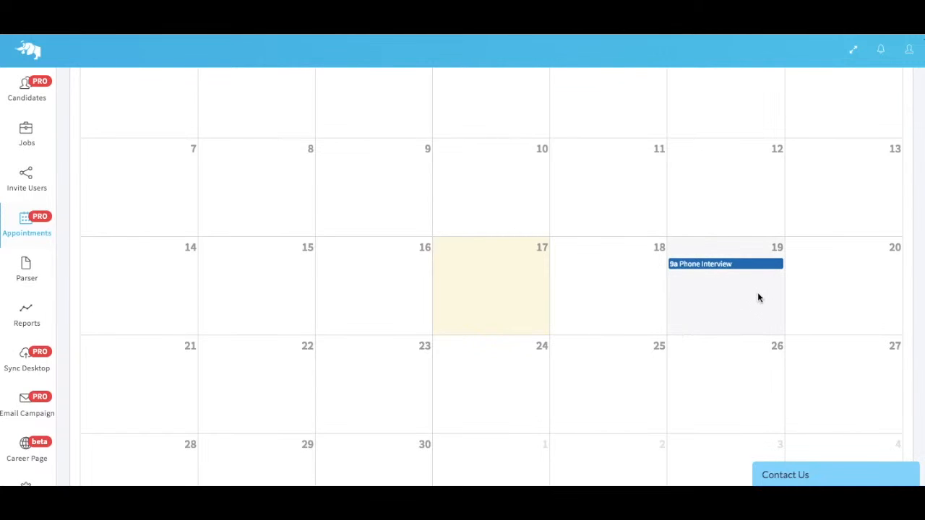
click(727, 267)
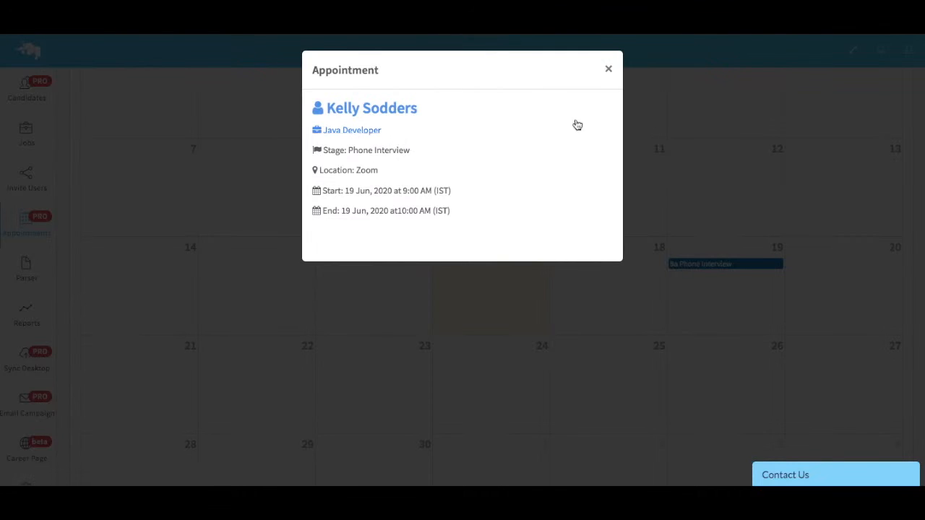
click(609, 71)
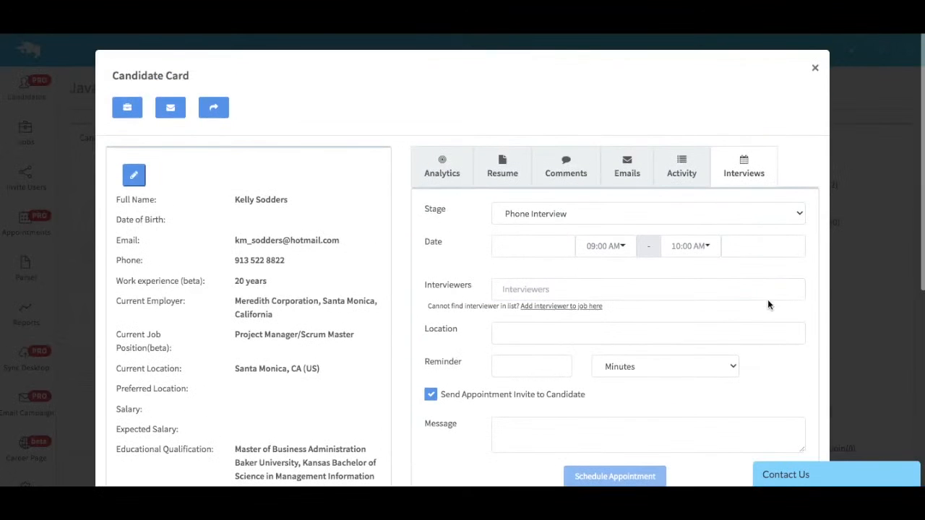
Close the candidate card, select the first two Java Developer candidates, and examine the available bulk candidate actions
click(815, 67)
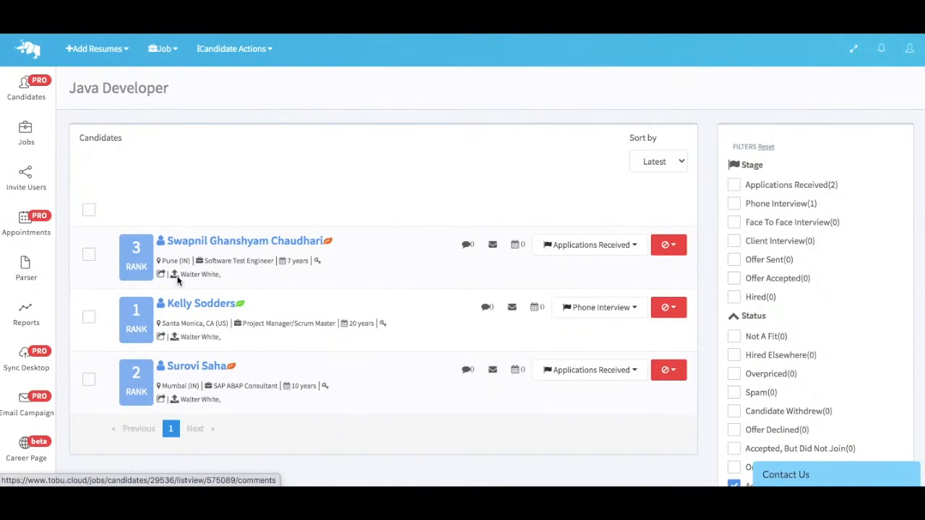
click(89, 255)
click(89, 316)
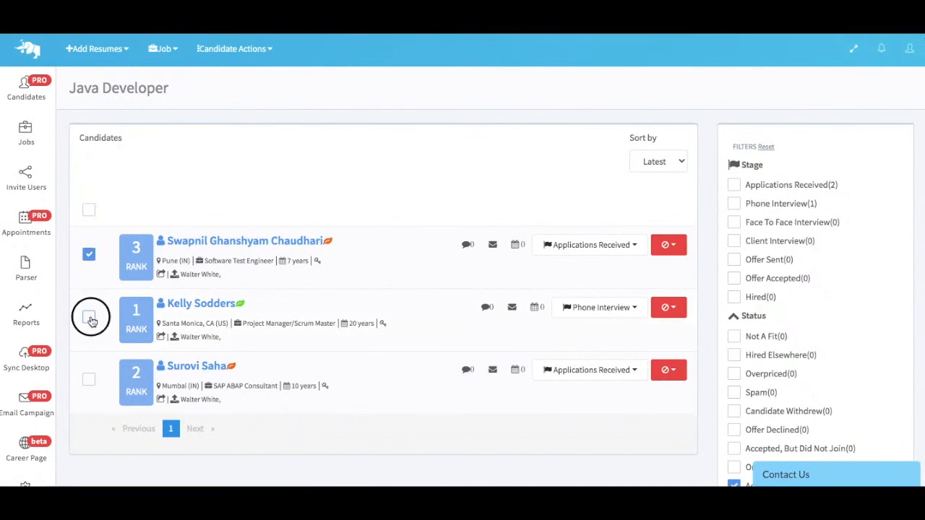
click(269, 51)
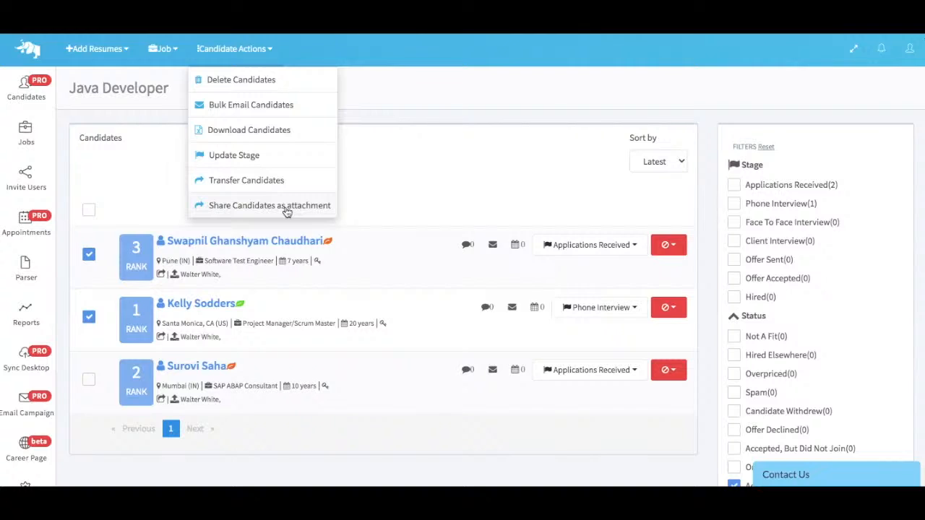
click(456, 120)
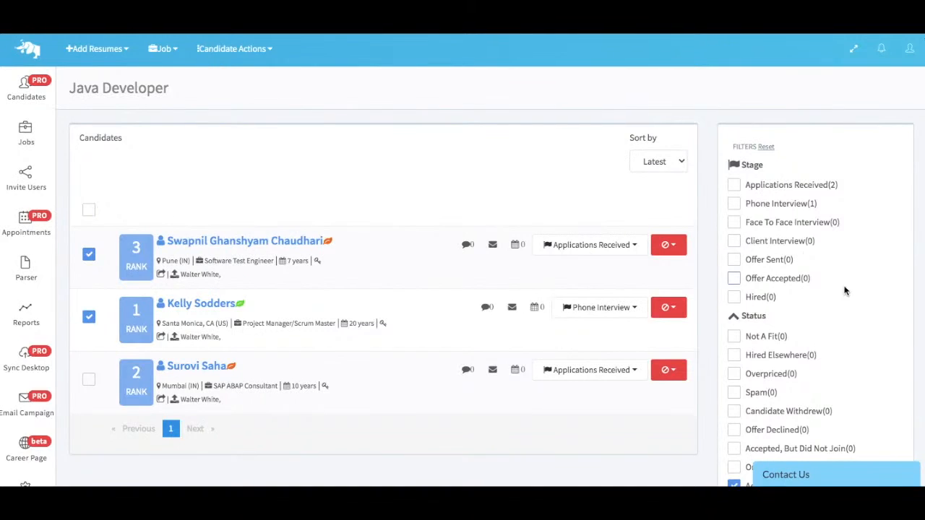
Filter the Java Developer candidates by the Phone Interview stage
scroll(844, 289, down, 1)
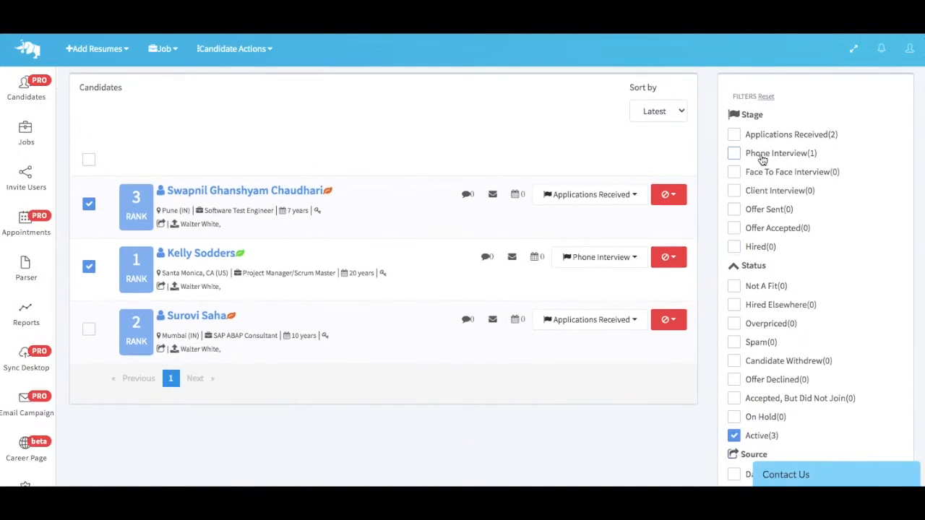
click(734, 154)
scroll(851, 307, down, 3)
click(756, 392)
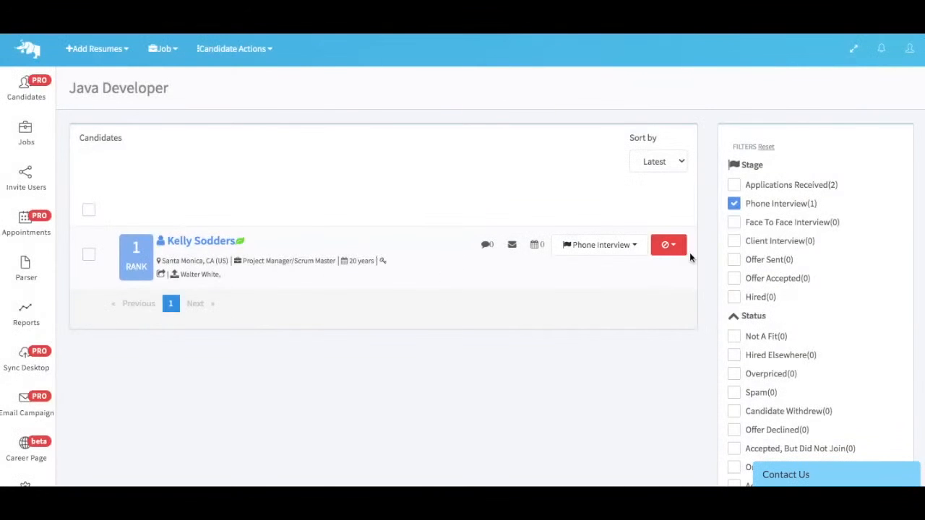
Examine the keyword search fields and the sort options of the Java Developer candidate list
scroll(707, 262, down, 1)
scroll(708, 262, down, 6)
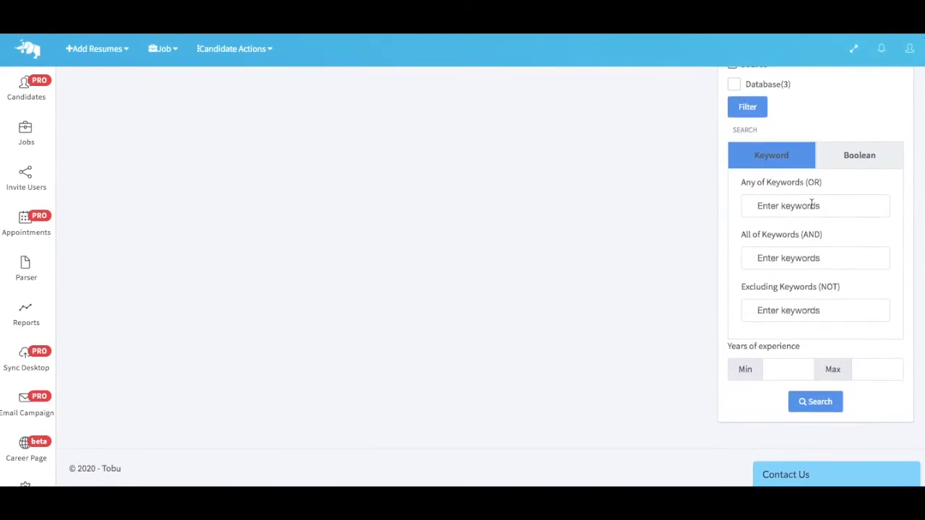
scroll(709, 255, up, 7)
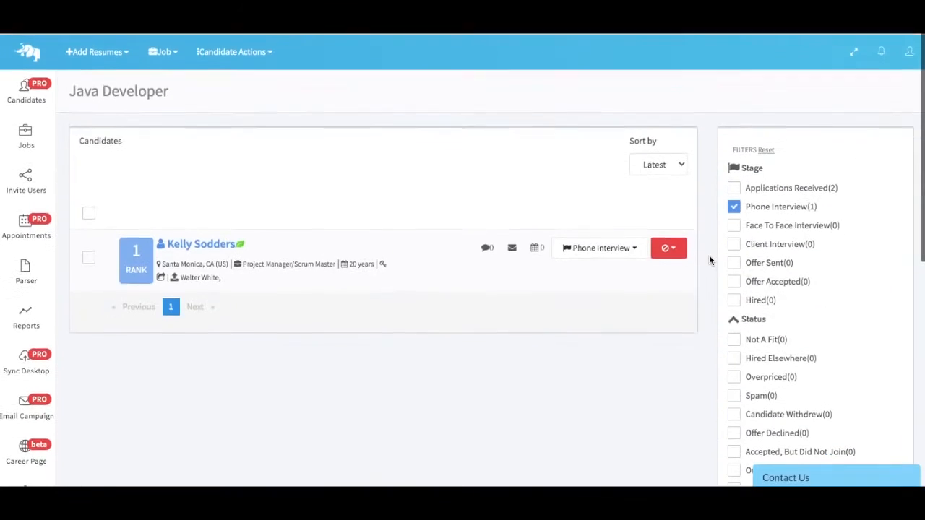
click(680, 162)
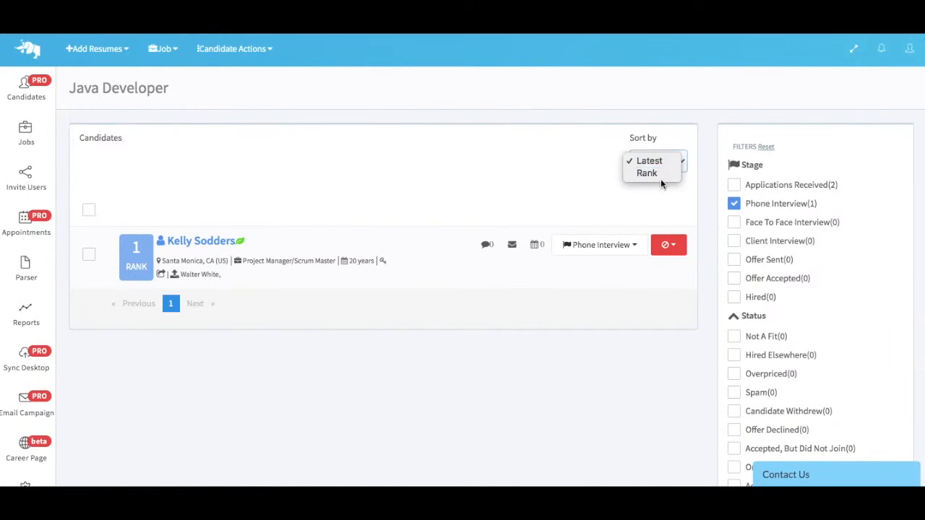
click(708, 200)
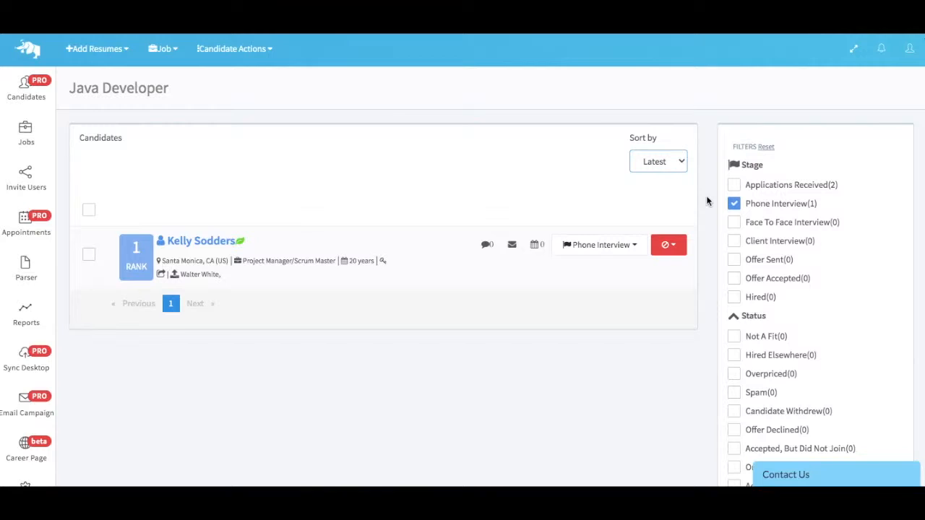
Review the Java Developer job description fields and close the description
click(175, 52)
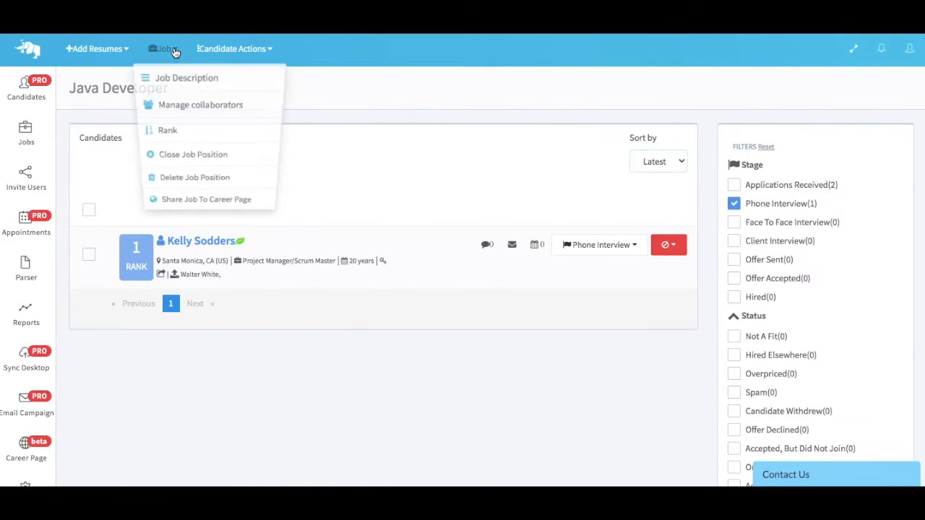
click(209, 82)
scroll(493, 276, down, 2)
scroll(494, 277, up, 2)
scroll(493, 276, down, 2)
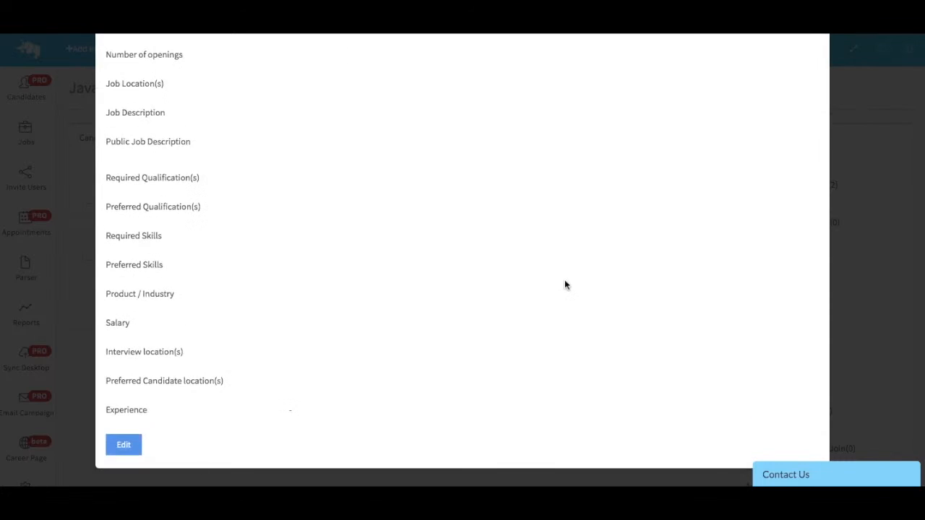
scroll(565, 285, up, 2)
click(815, 70)
Review the collaborator settings for each recruitment stage of the Java Developer job and close them without updating
click(174, 52)
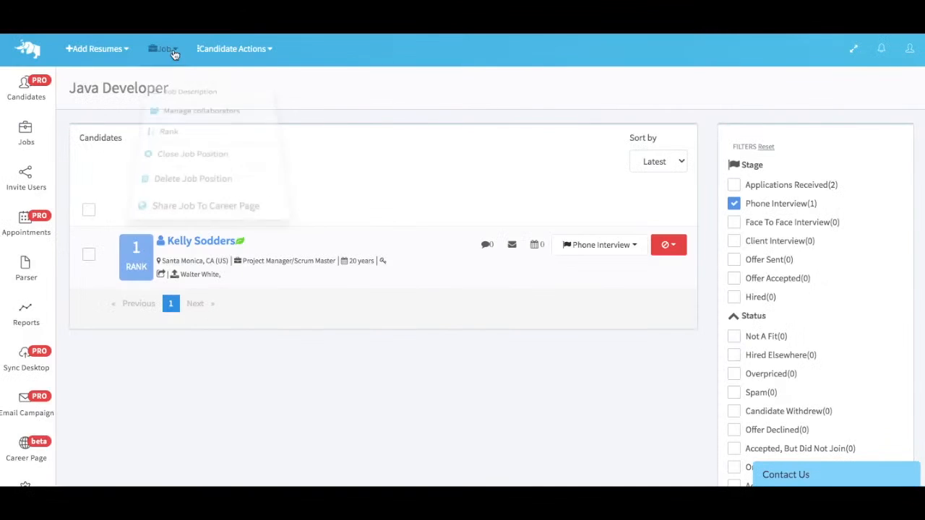
click(233, 105)
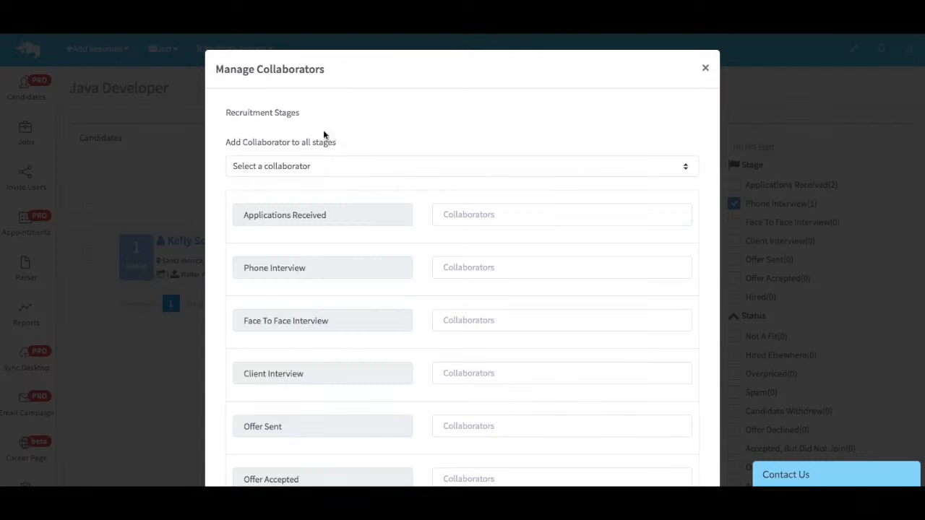
scroll(455, 291, down, 3)
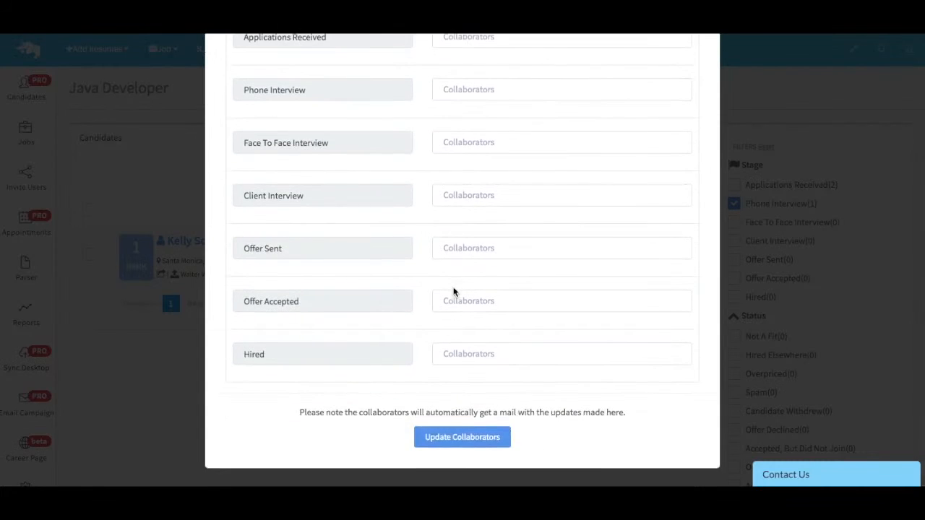
scroll(454, 291, up, 3)
click(706, 70)
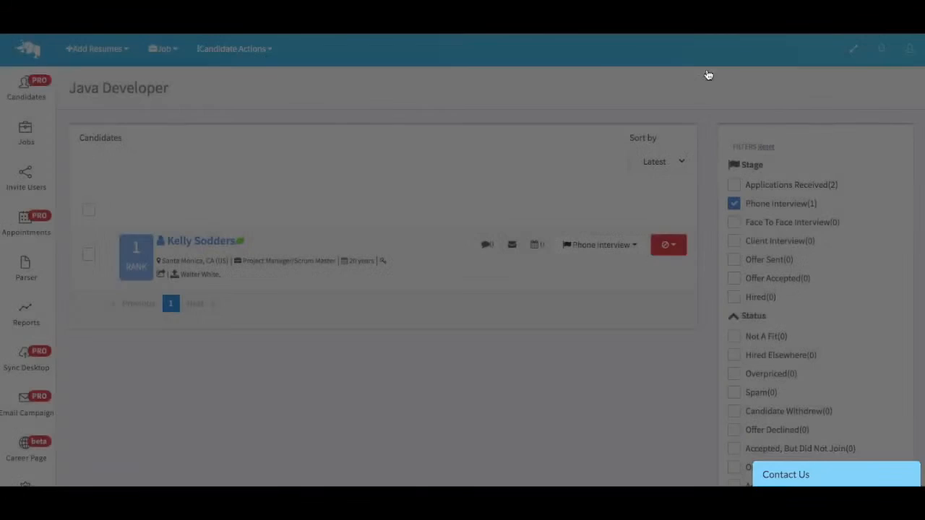
Examine the Rank by Keywords form for the Java Developer job and the options to close, delete or share the job
click(165, 49)
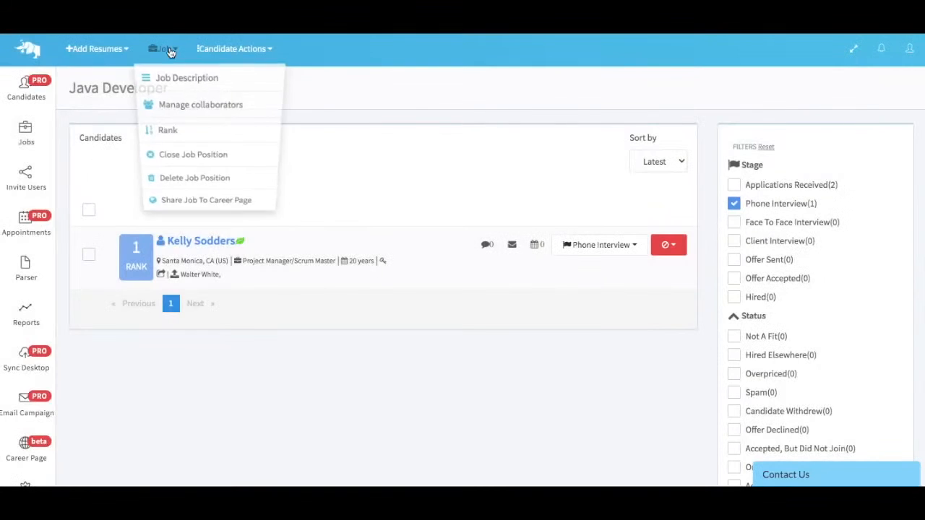
click(212, 133)
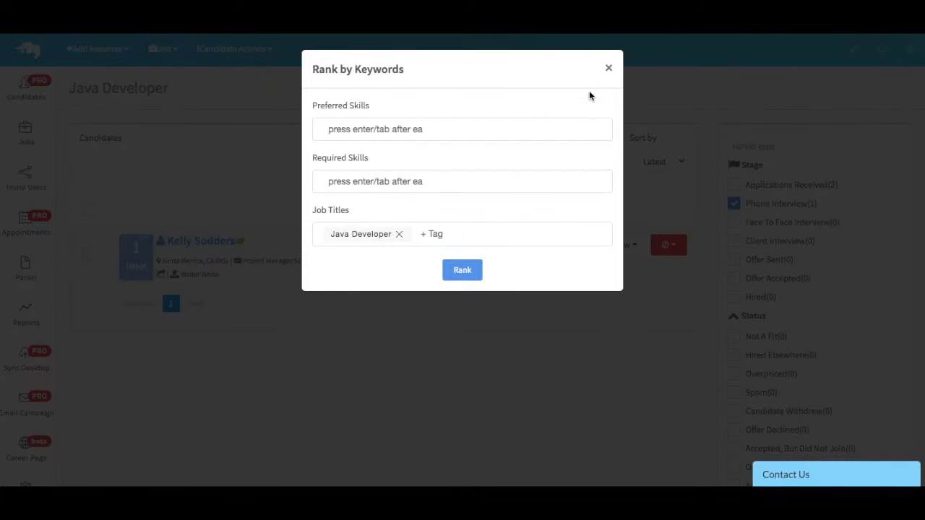
click(609, 68)
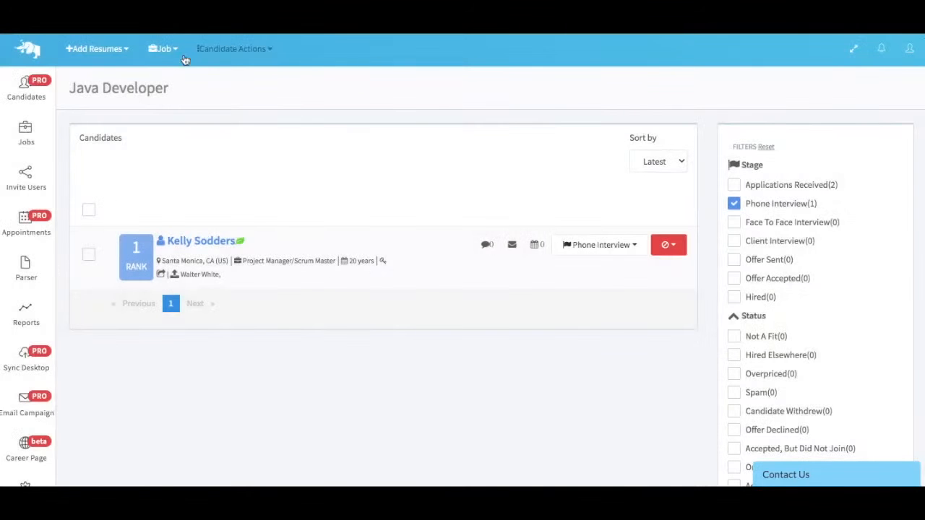
click(172, 50)
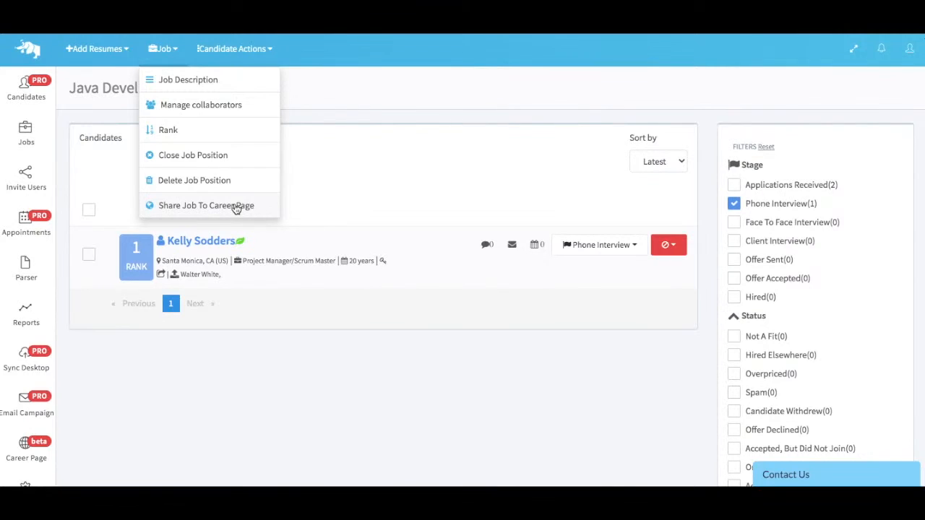
click(463, 119)
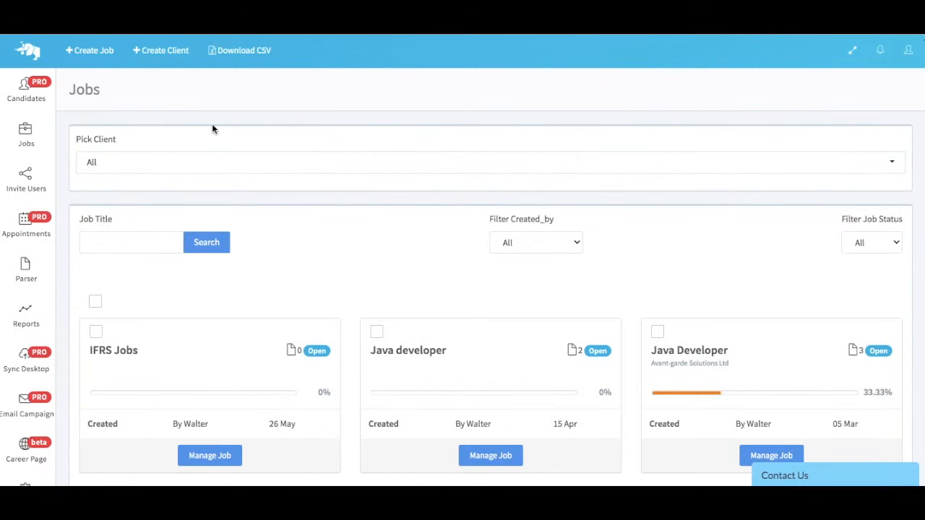
Review the fields of the new client form and close it without creating a client
click(167, 54)
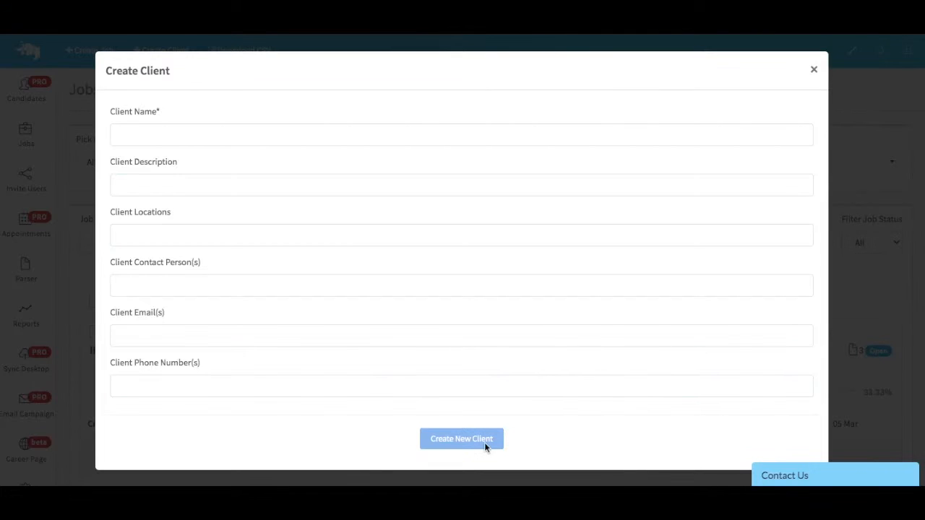
click(812, 71)
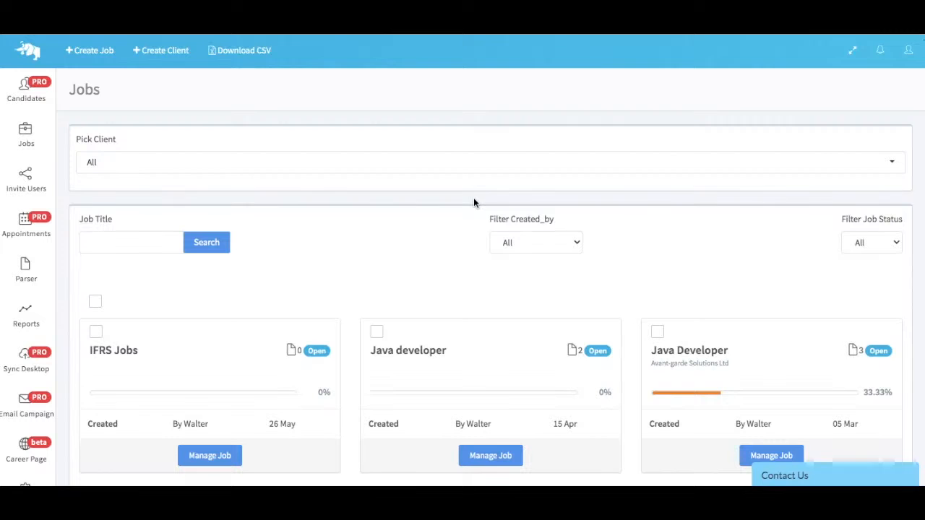
Try picking the existing client Avant-Garde Solutions ltd in a new job form, and close the form without creating the job
click(95, 51)
scroll(338, 267, down, 1)
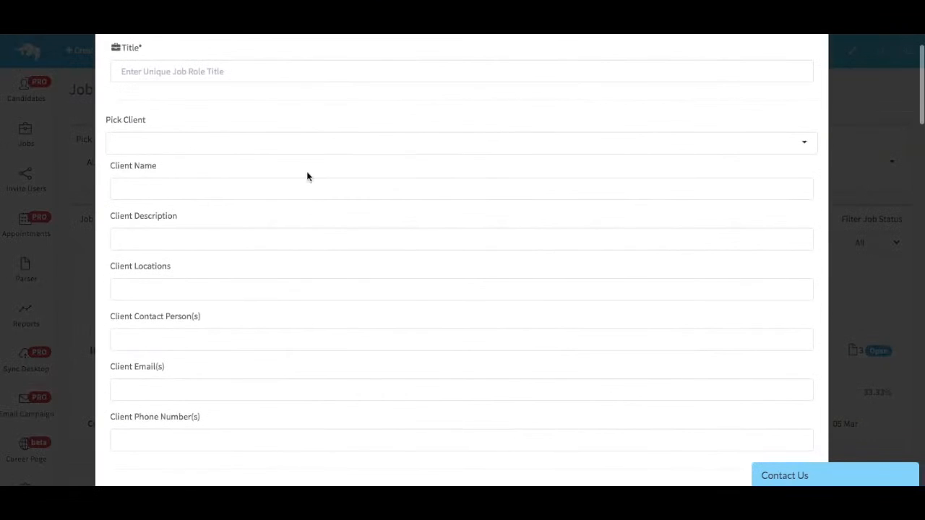
click(334, 144)
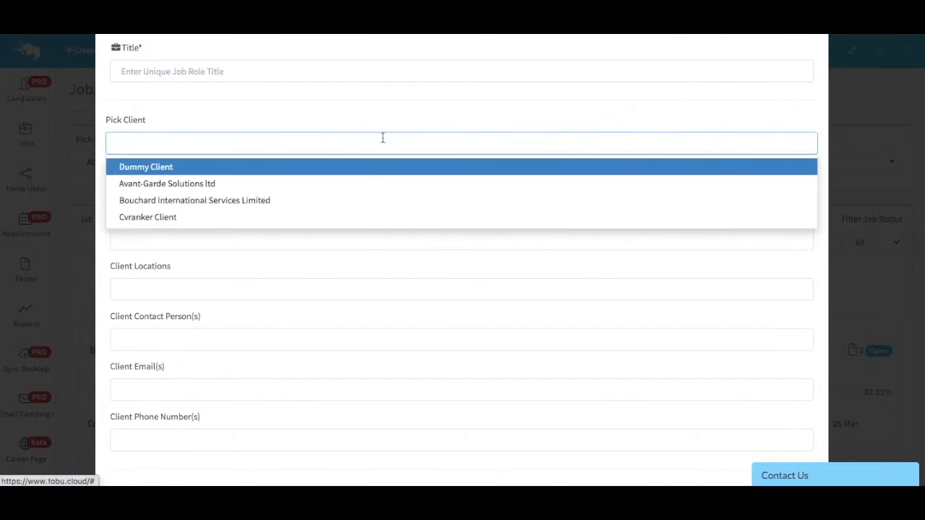
click(265, 189)
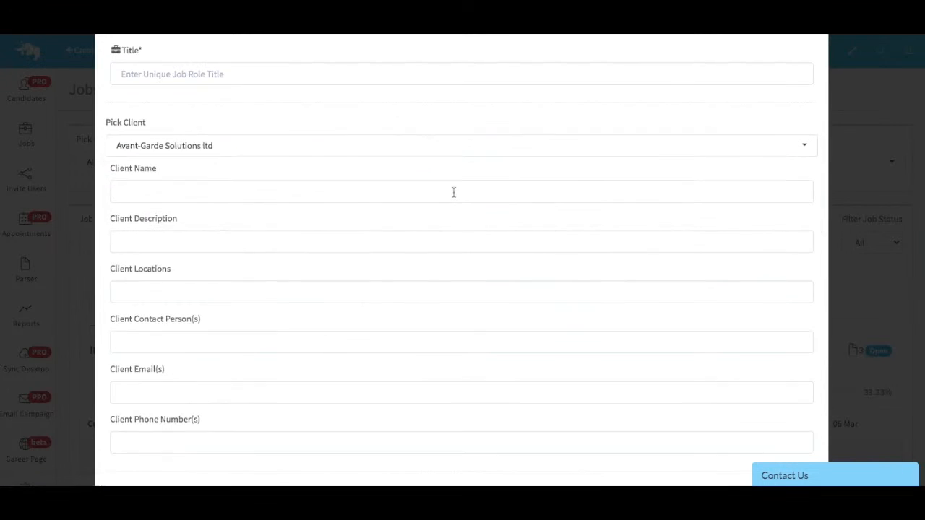
scroll(452, 192, up, 1)
click(815, 71)
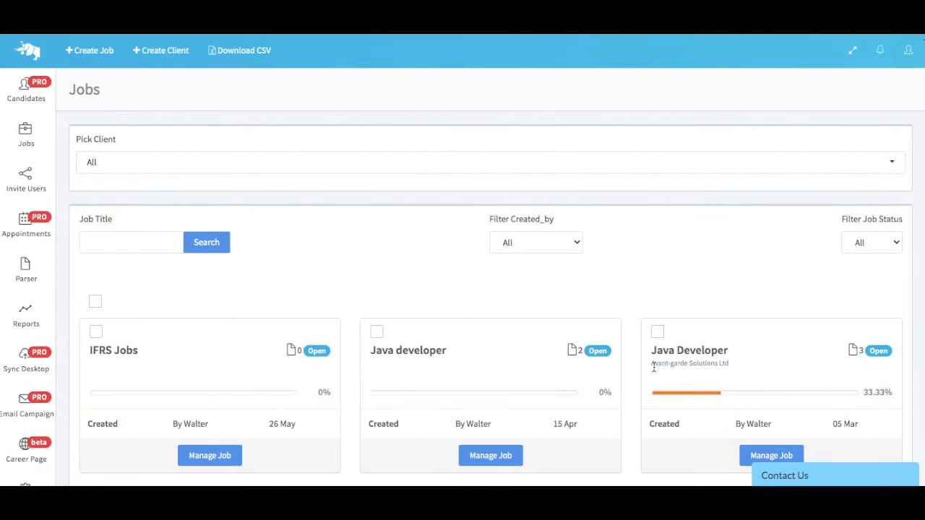
Filter the jobs by the client Avant-Garde Solutions ltd and review its hiring figures, contact details and job list
drag(649, 369, 729, 370)
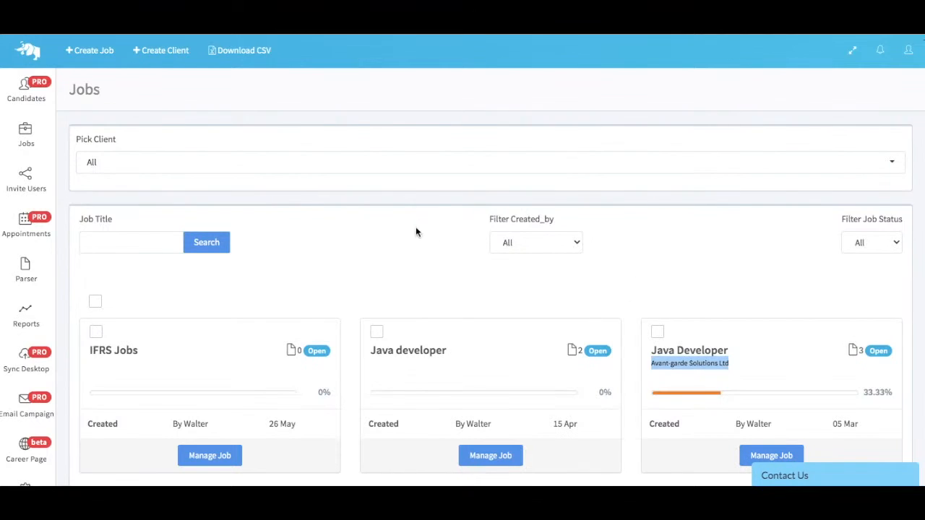
click(430, 201)
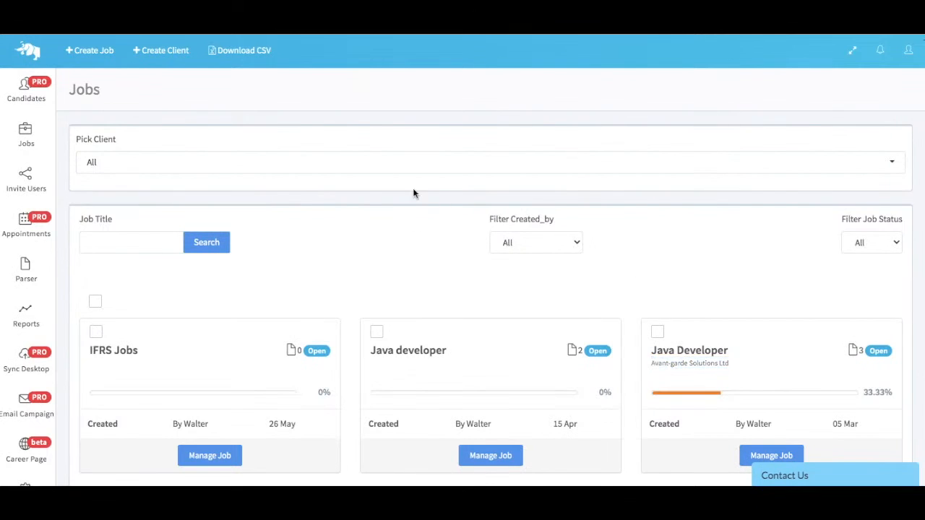
click(451, 164)
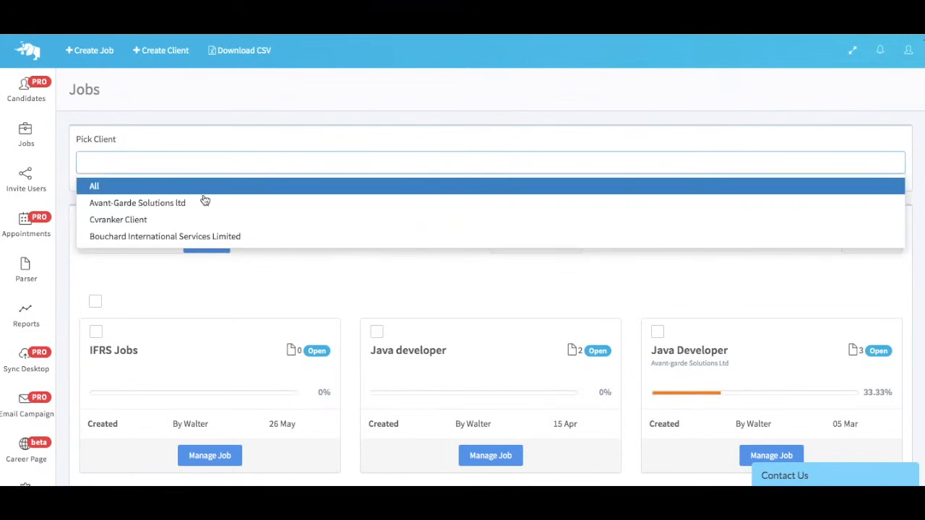
click(181, 205)
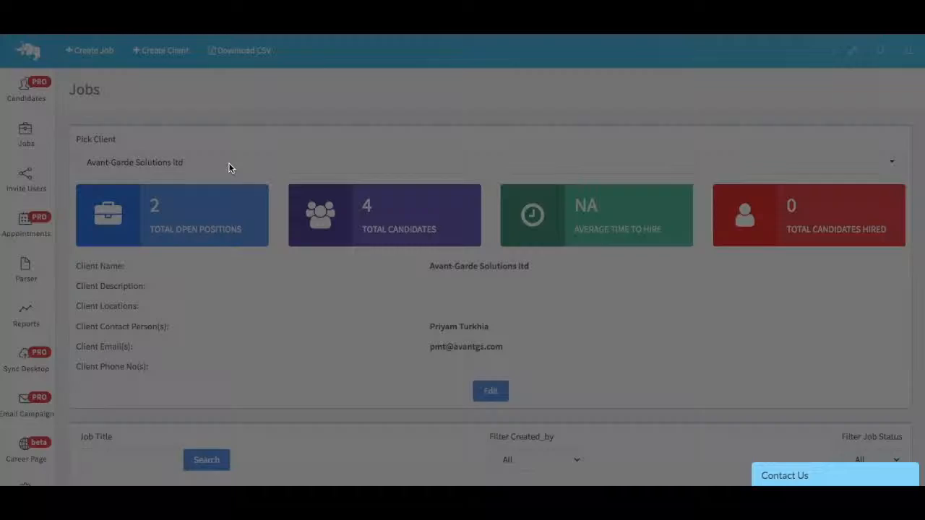
scroll(399, 368, down, 5)
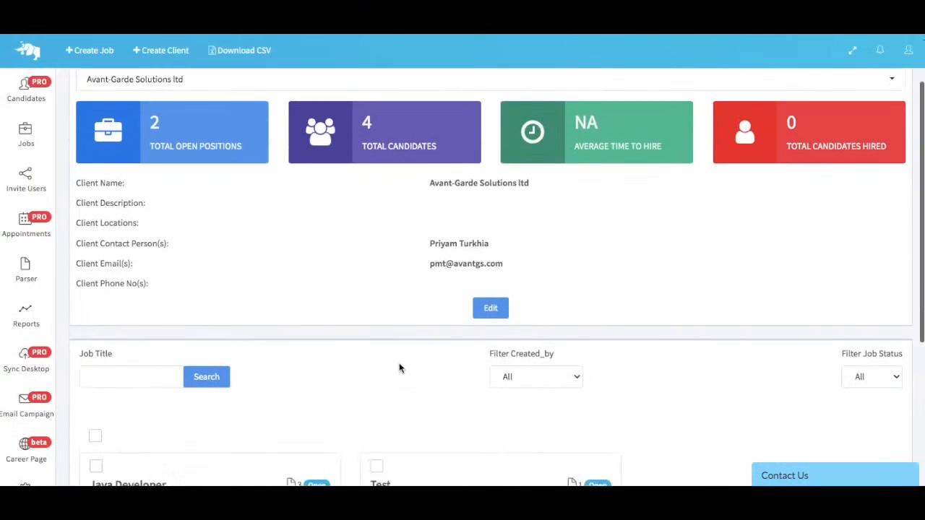
scroll(400, 368, up, 5)
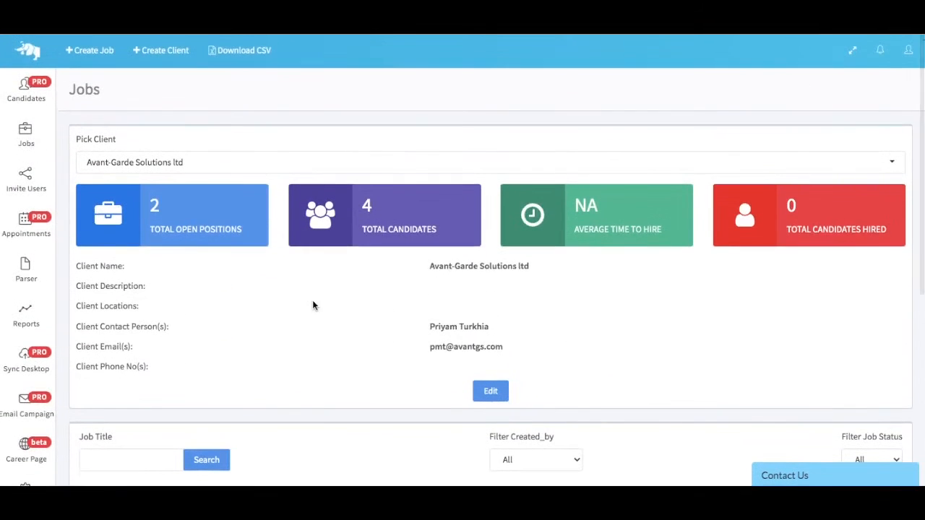